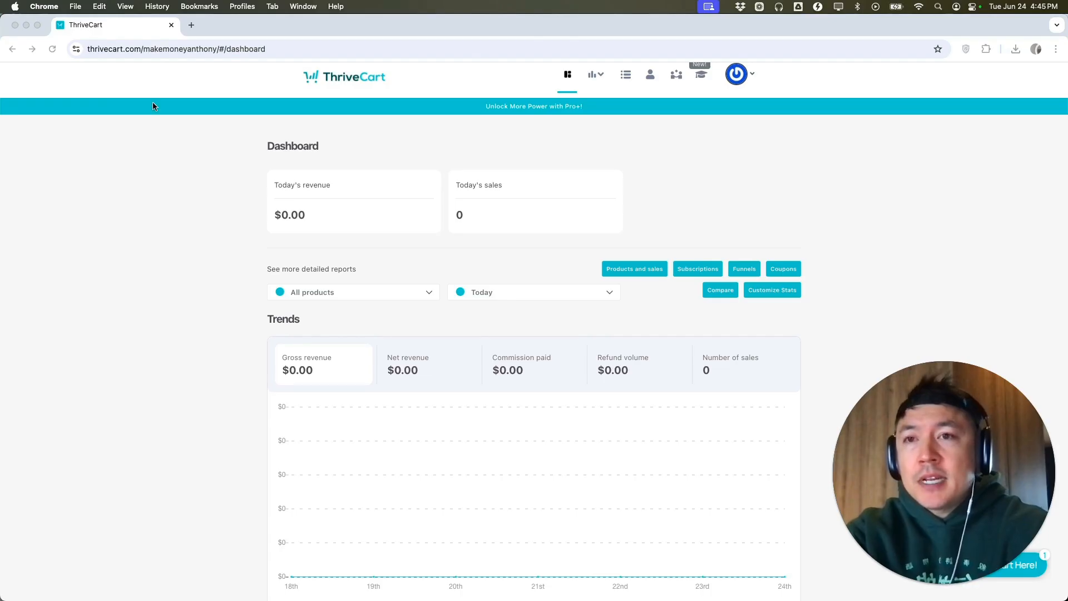
Step: Create a new digital product from the products list
click(627, 77)
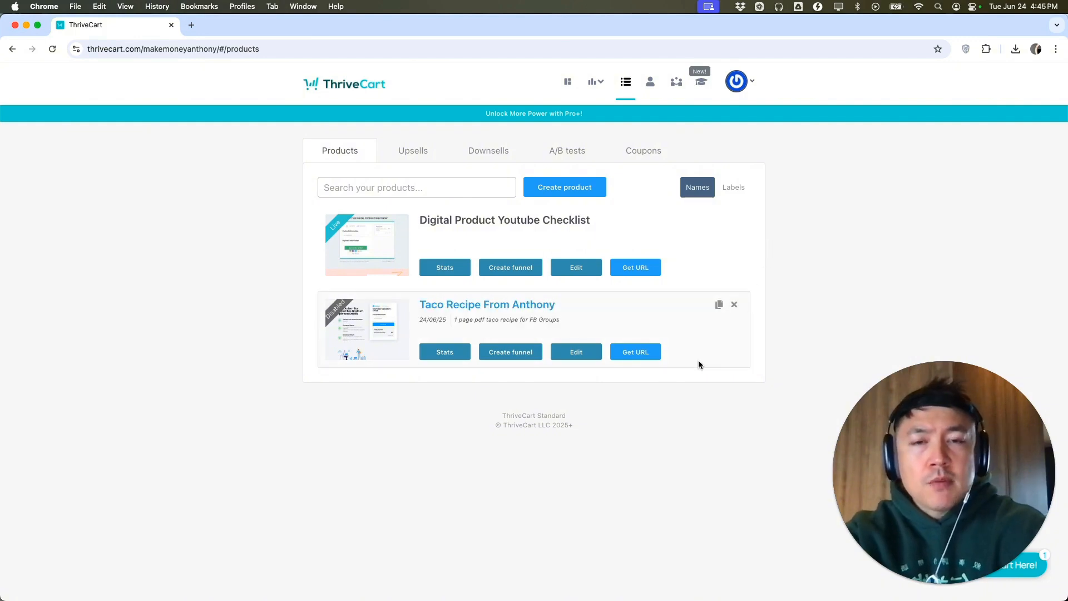
click(589, 188)
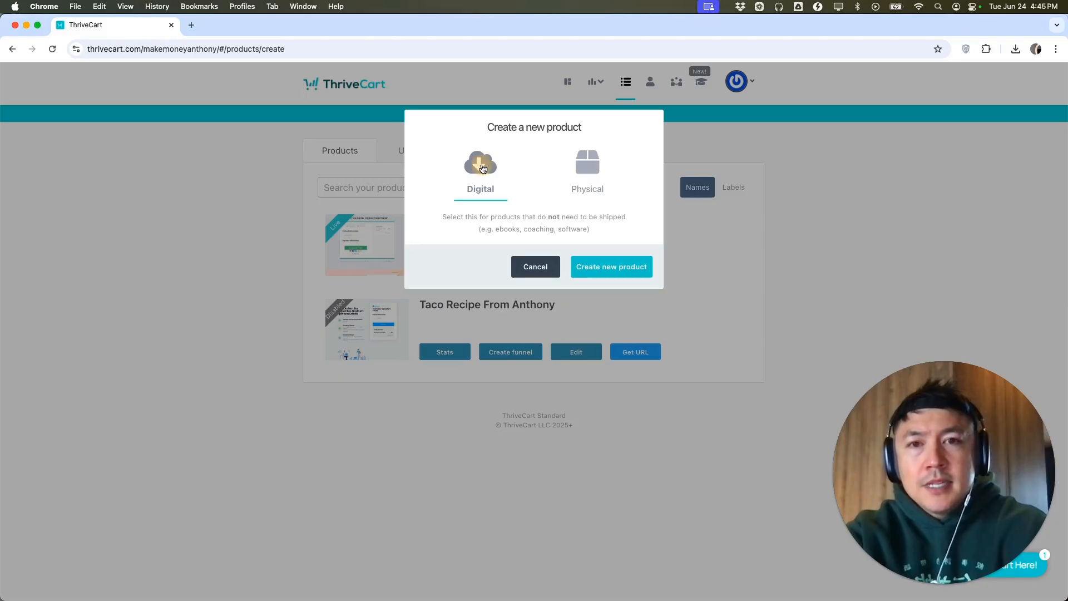
click(629, 268)
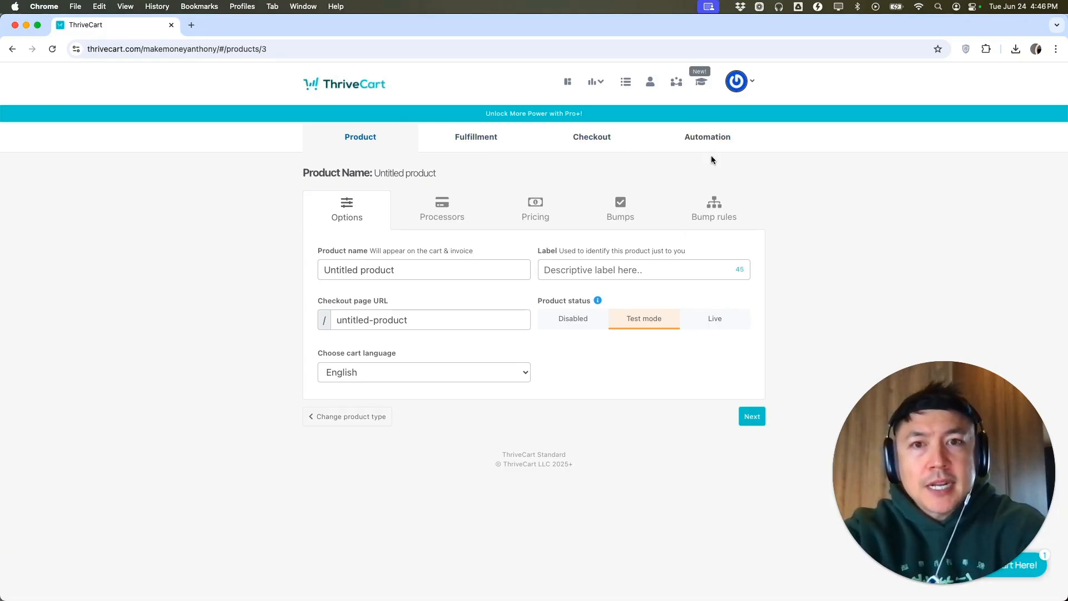
Step: Name the product "eBook ThriveCart Tutorial" and give it the label "this is to sell ebook on Thrivecart"
triple_click(407, 266)
key(BackSpace)
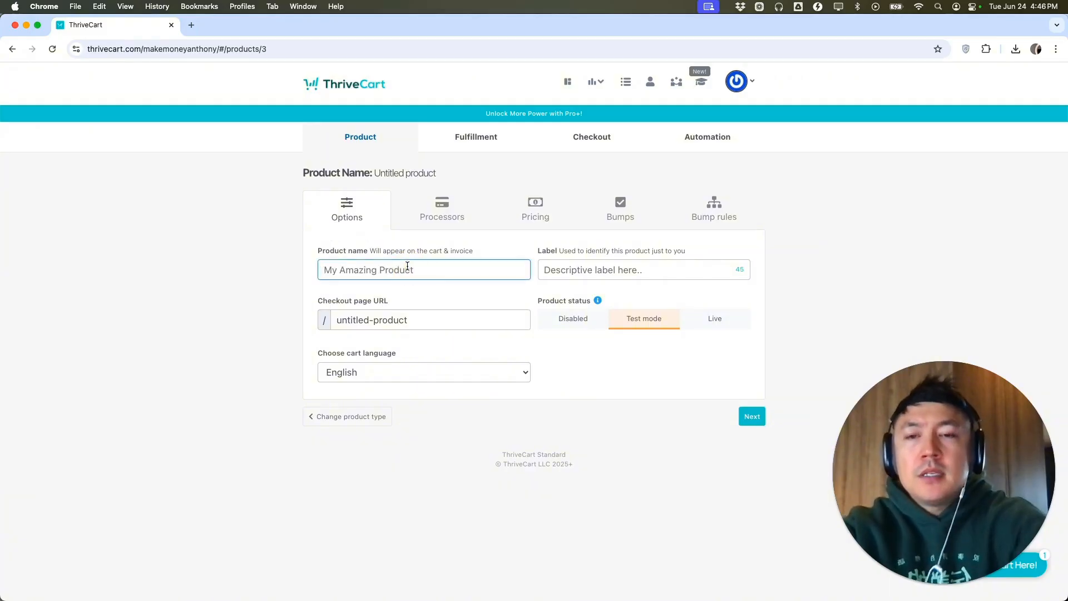
text(eBook ThriveCart Tutori)
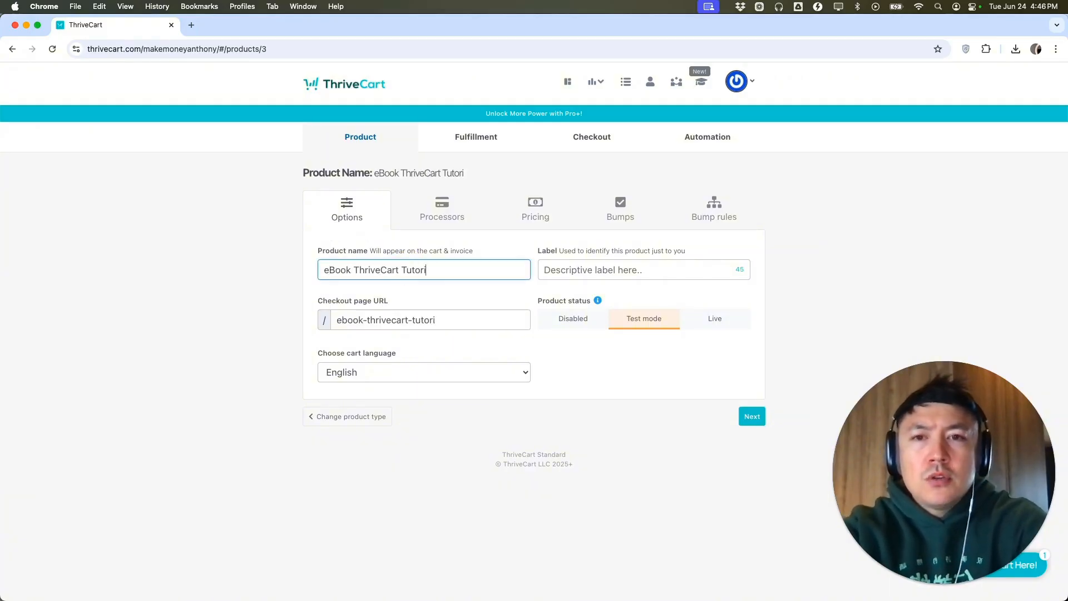
text(al)
click(572, 272)
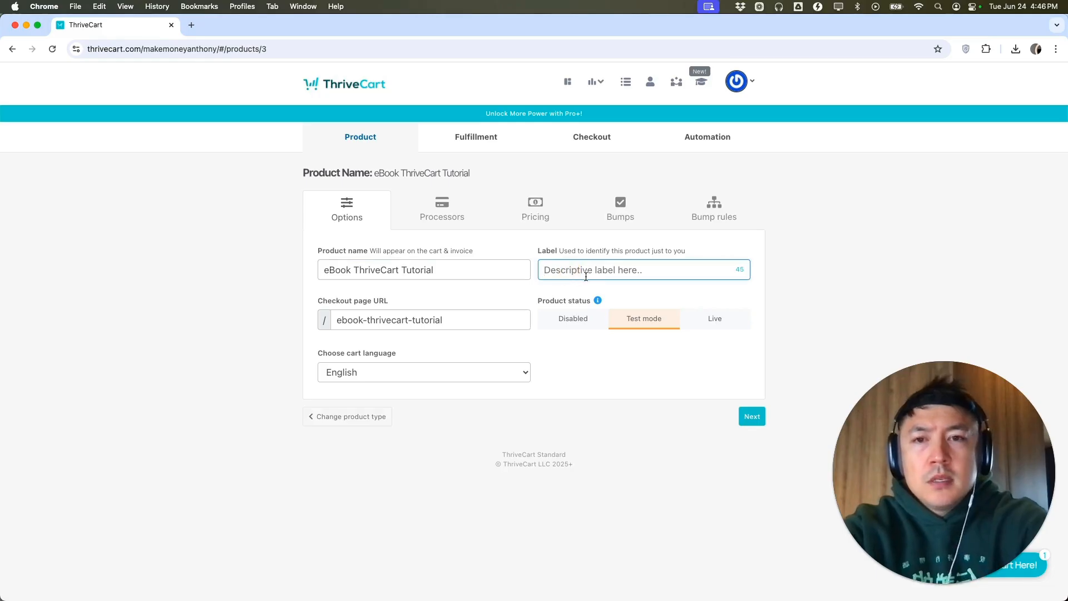
text(this is to sell eb)
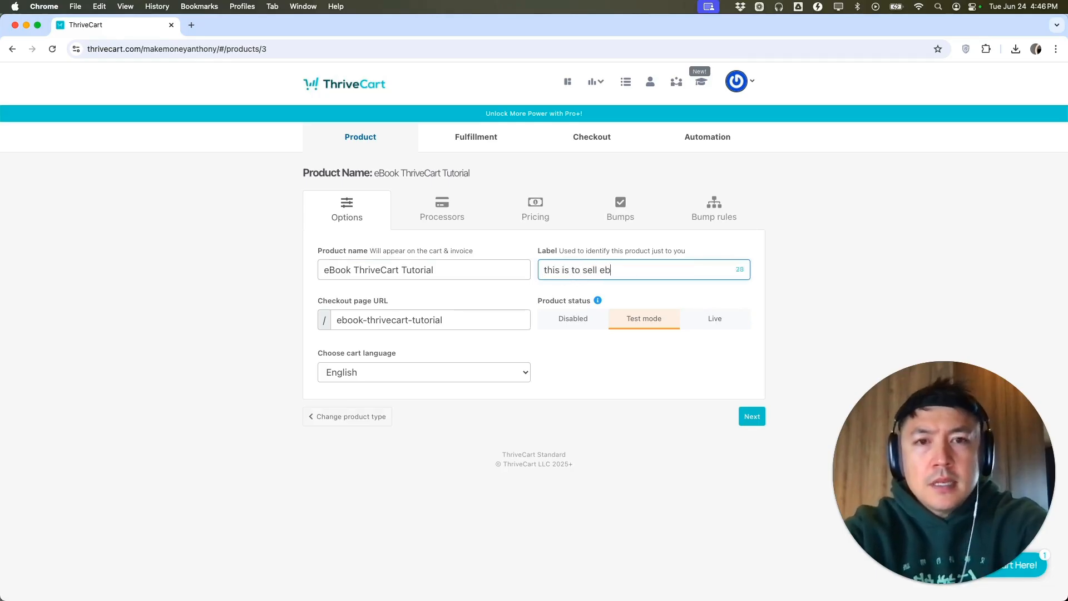
text(ook on Thrivecart)
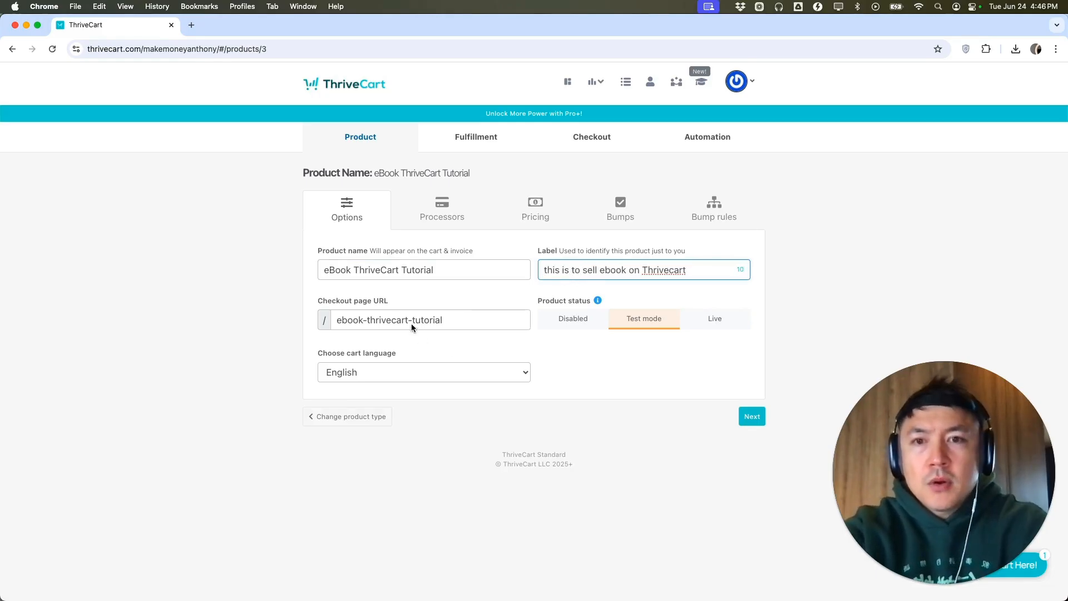
Step: Keep the checkout page URL as ebook-thrivecart-tutorial and set the product status to Live
click(438, 320)
click(460, 320)
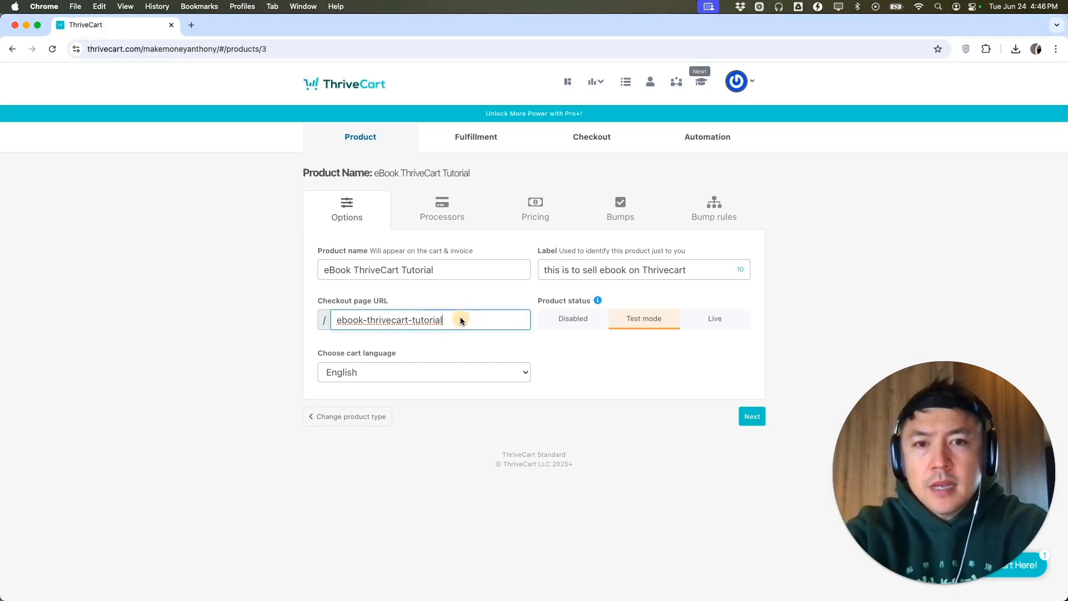
click(710, 324)
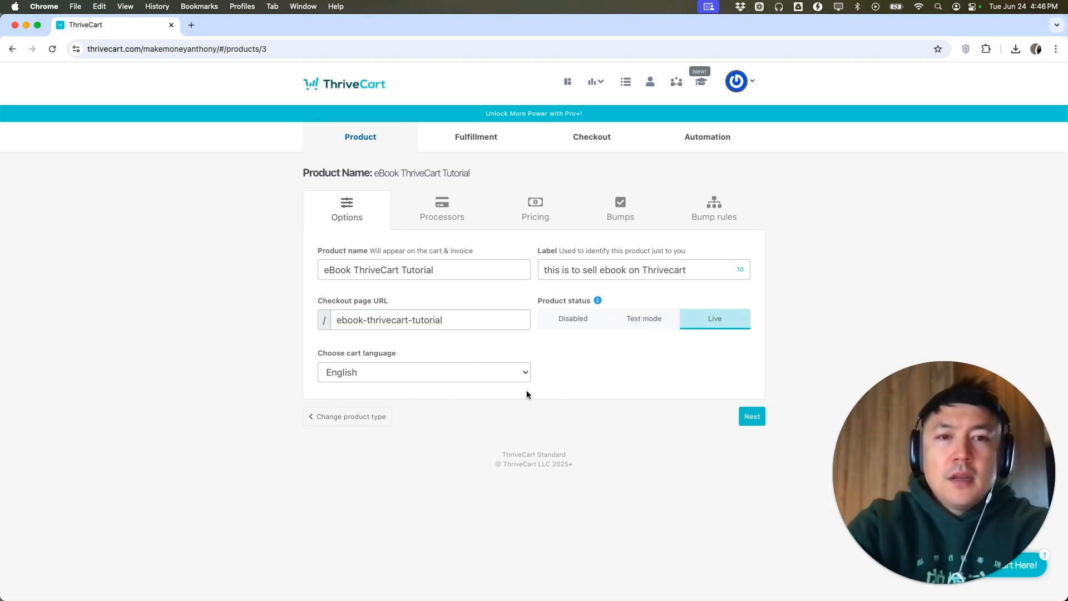
Step: Activate PayPal as the product's payment processor and continue to the pricing settings
click(751, 417)
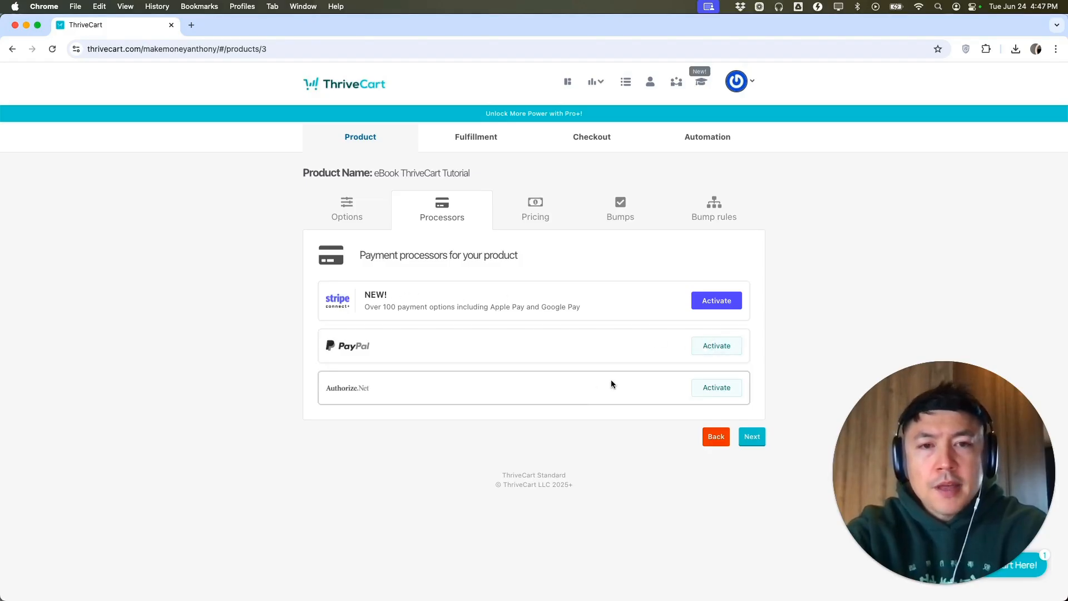
click(716, 345)
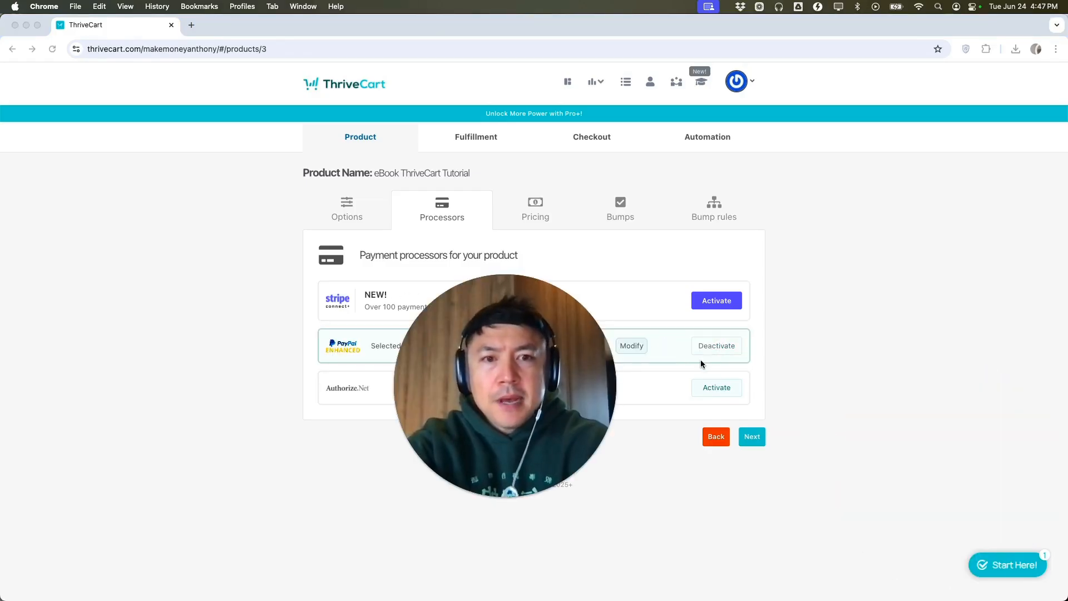
click(754, 435)
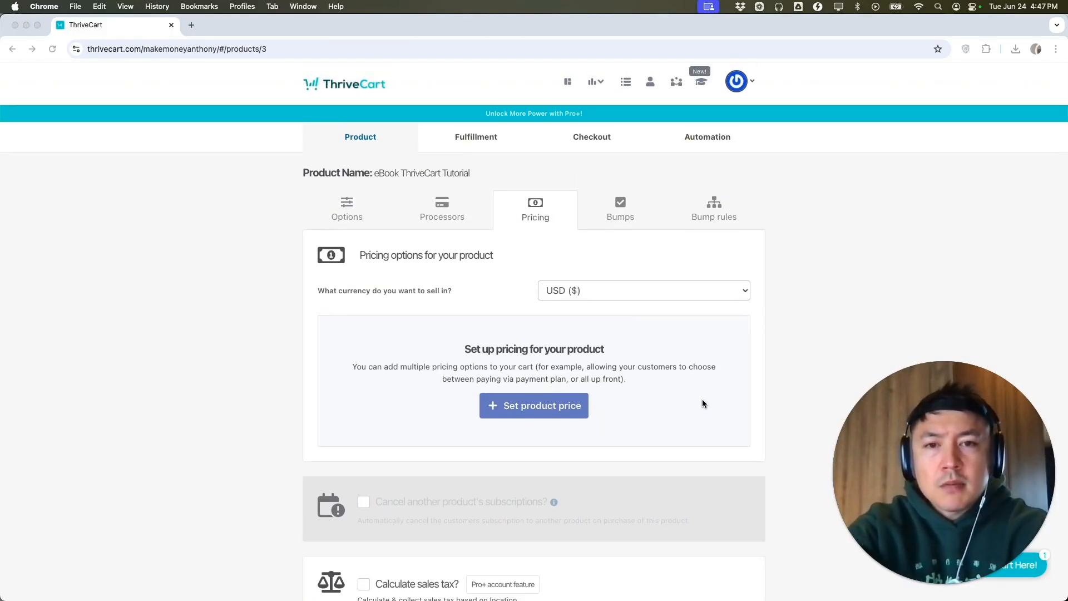
Step: Start setting a product price with One-time fee as the payment type
scroll(702, 403, down, 3)
click(535, 297)
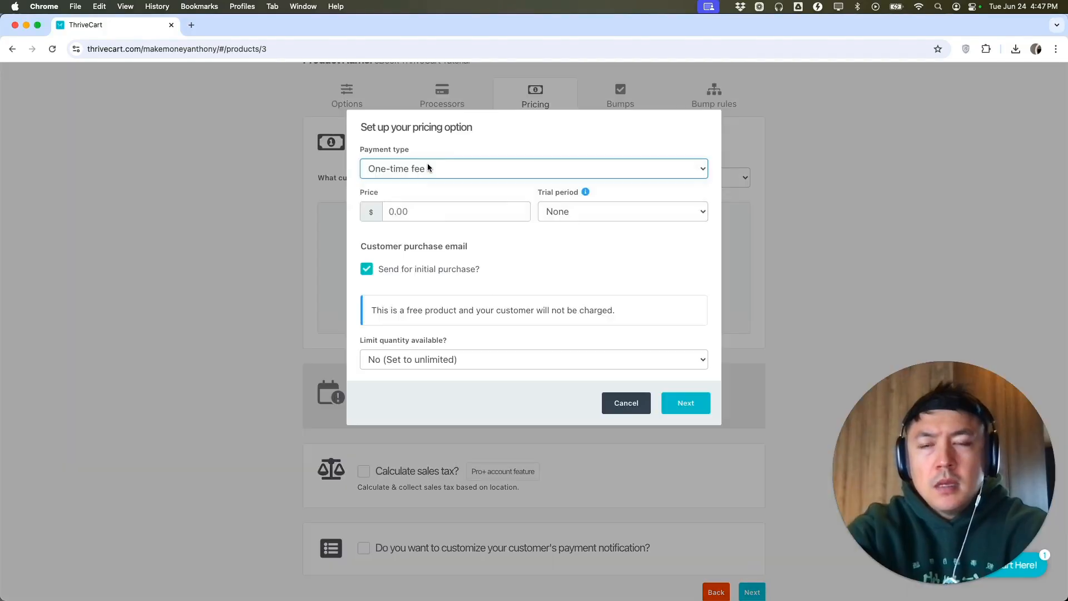
click(428, 162)
click(422, 181)
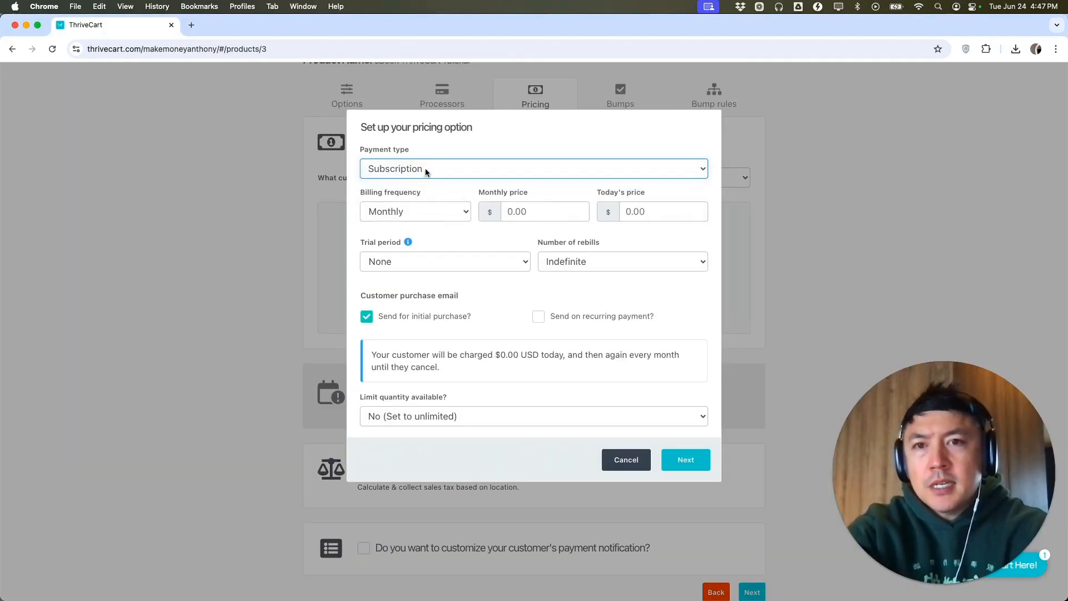
click(425, 169)
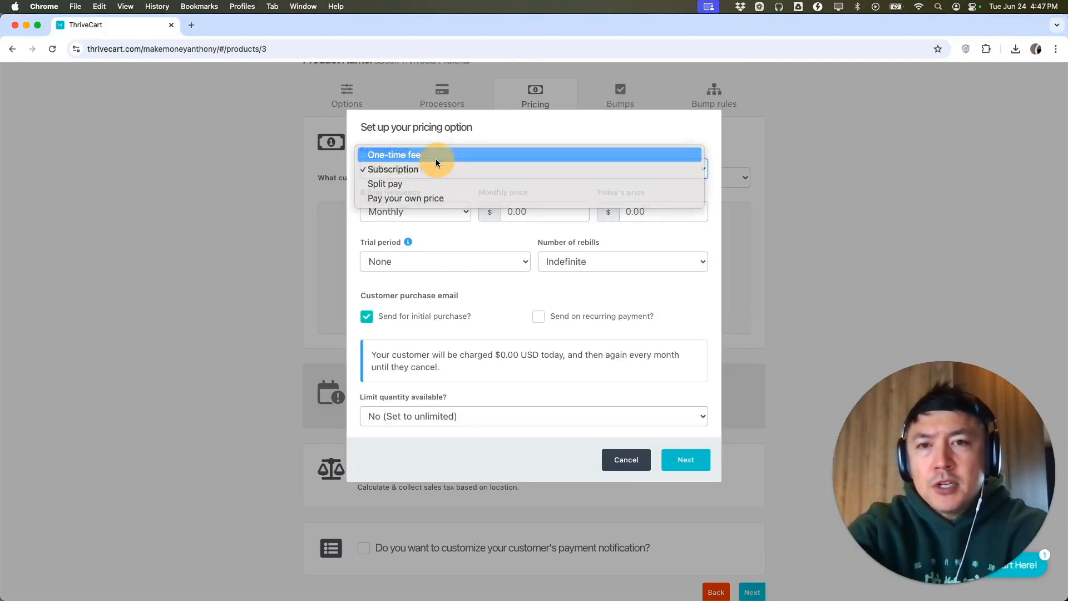
click(436, 156)
Step: Set the price to $49 with no trial period and save the pricing option
click(439, 213)
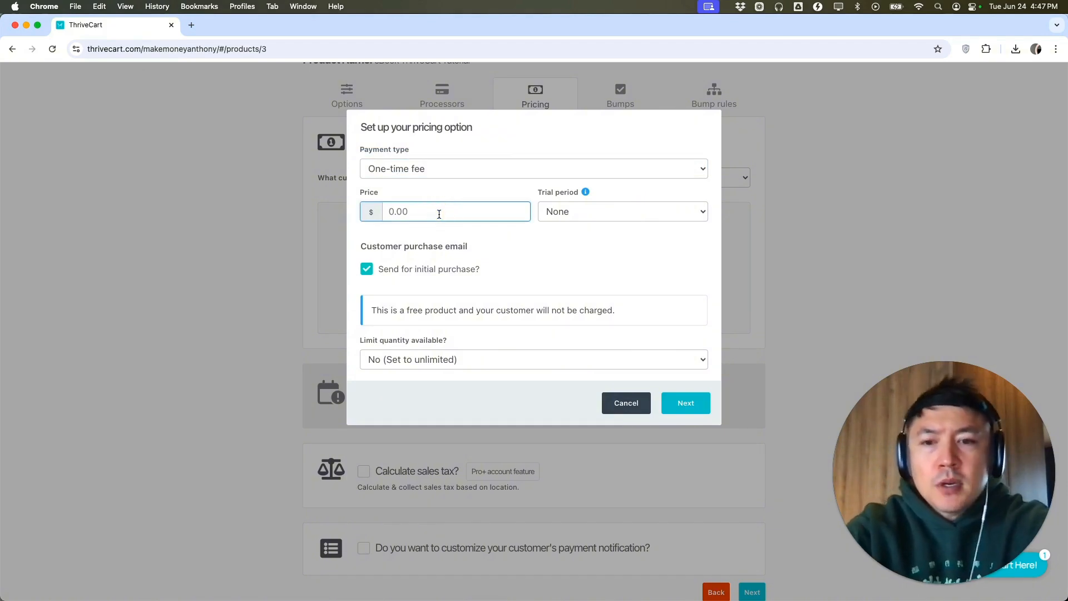
text(49)
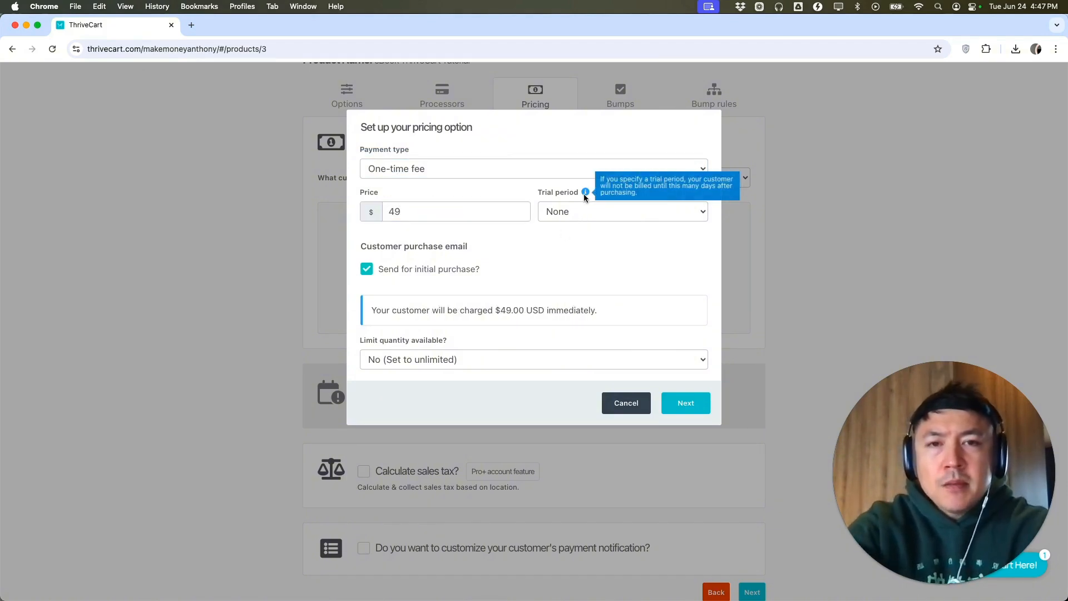
click(575, 217)
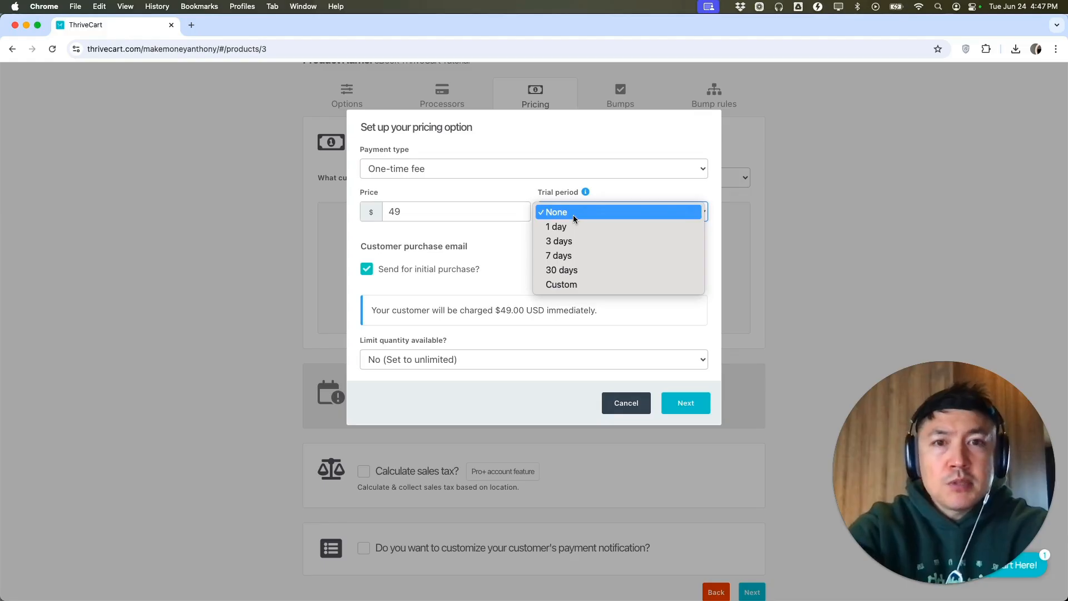
click(575, 217)
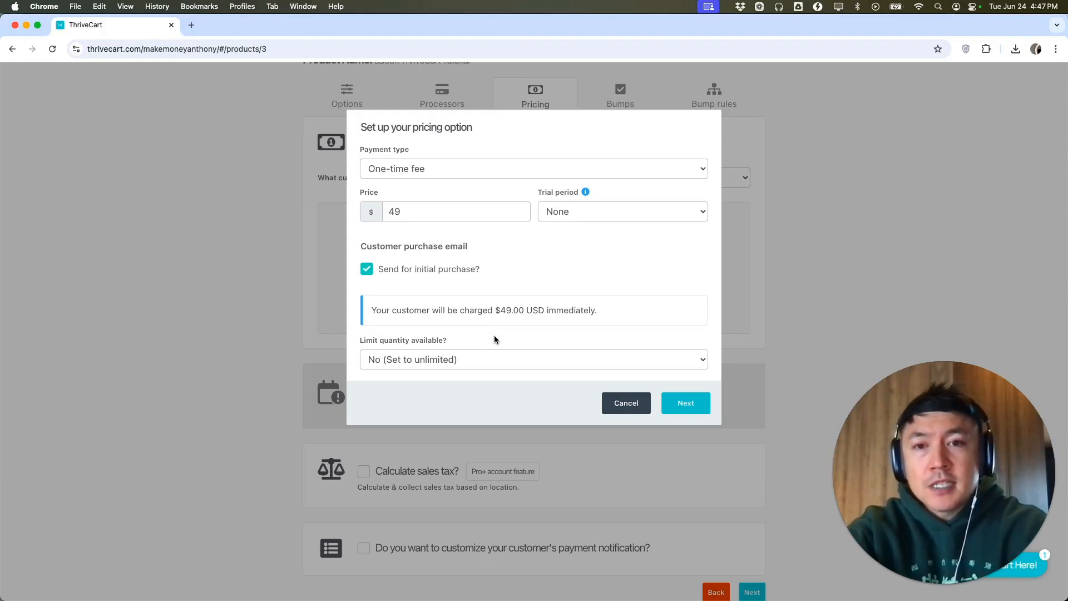
click(680, 401)
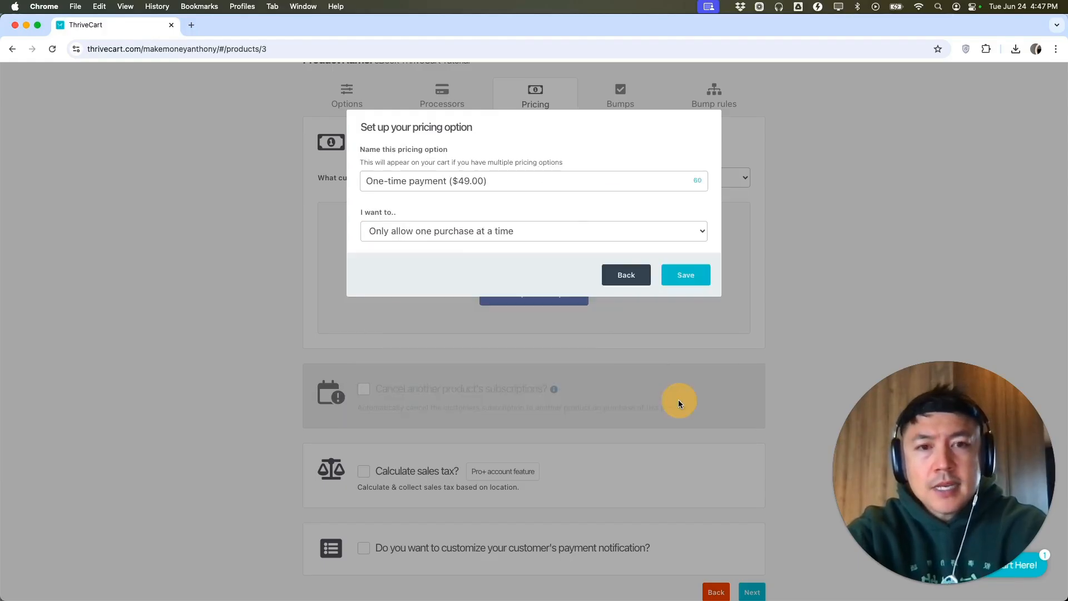
click(674, 273)
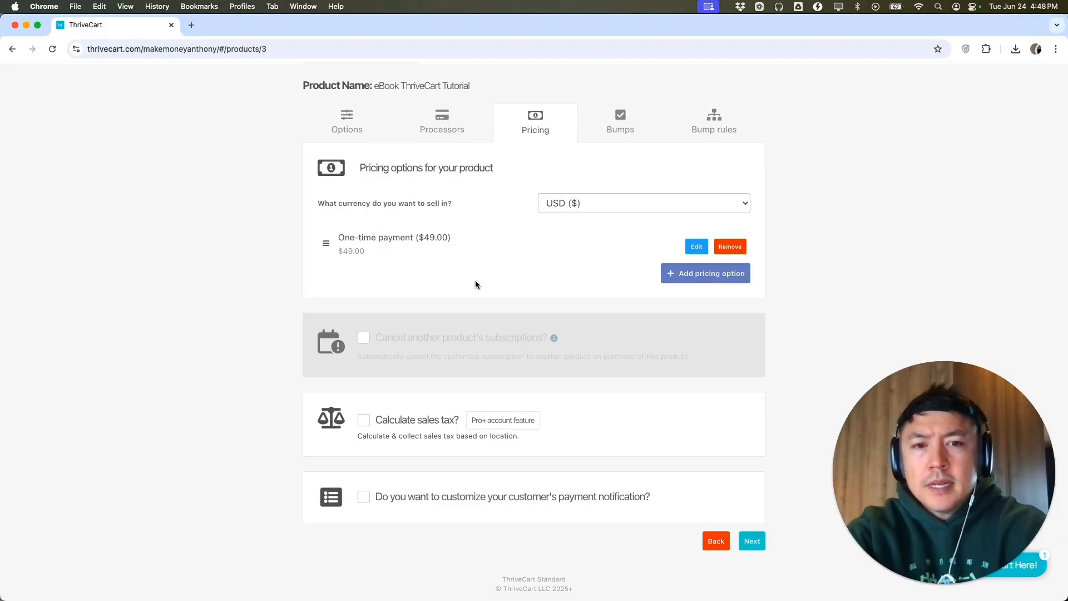
Step: Continue past the bump offers and bump rules without adding any, through to the fulfillment settings
click(751, 542)
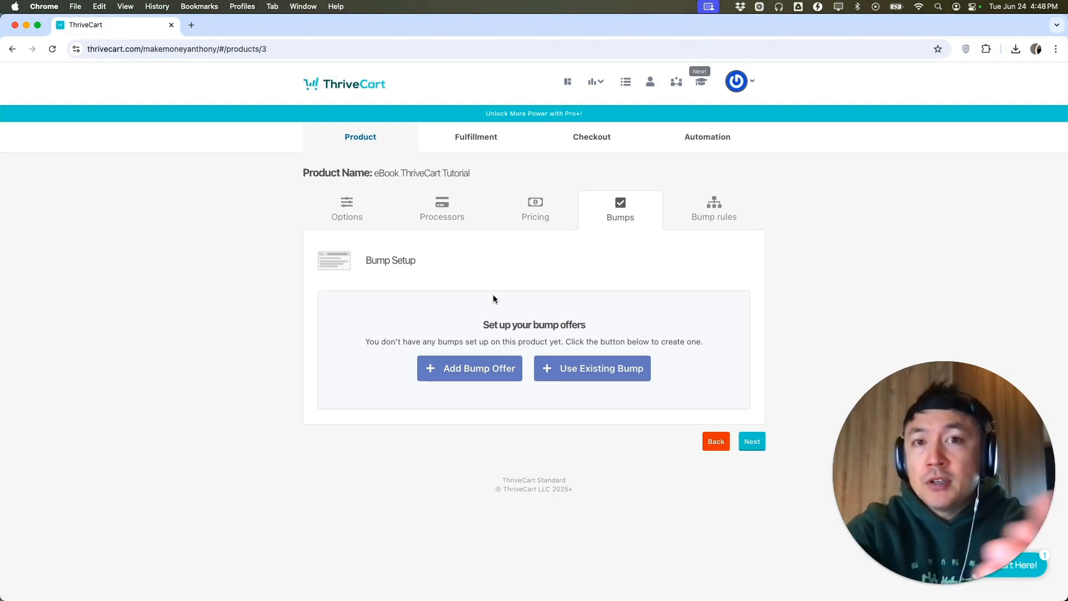
click(752, 441)
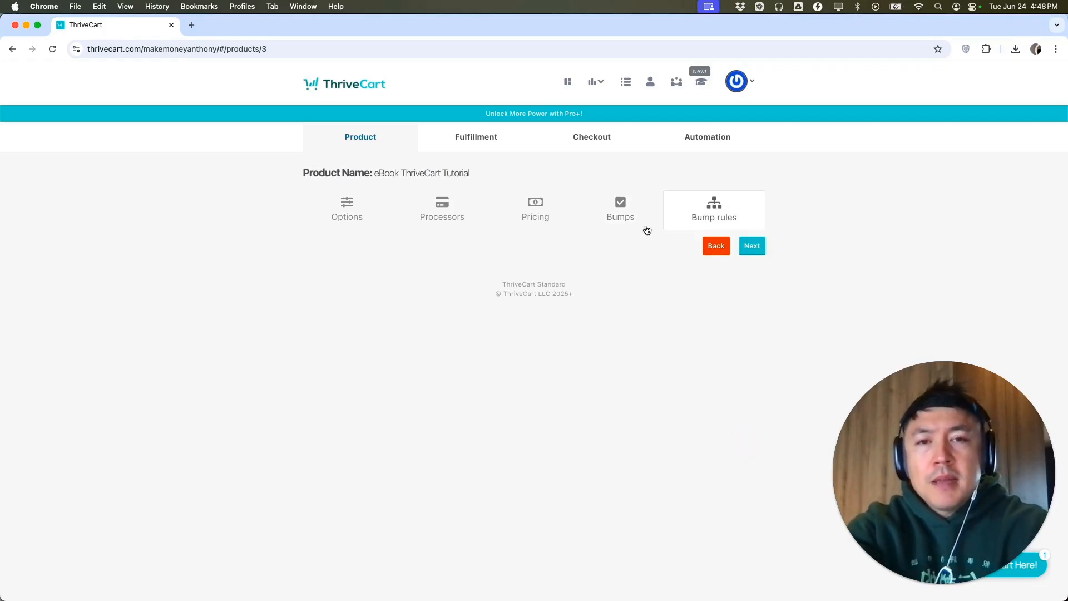
click(753, 246)
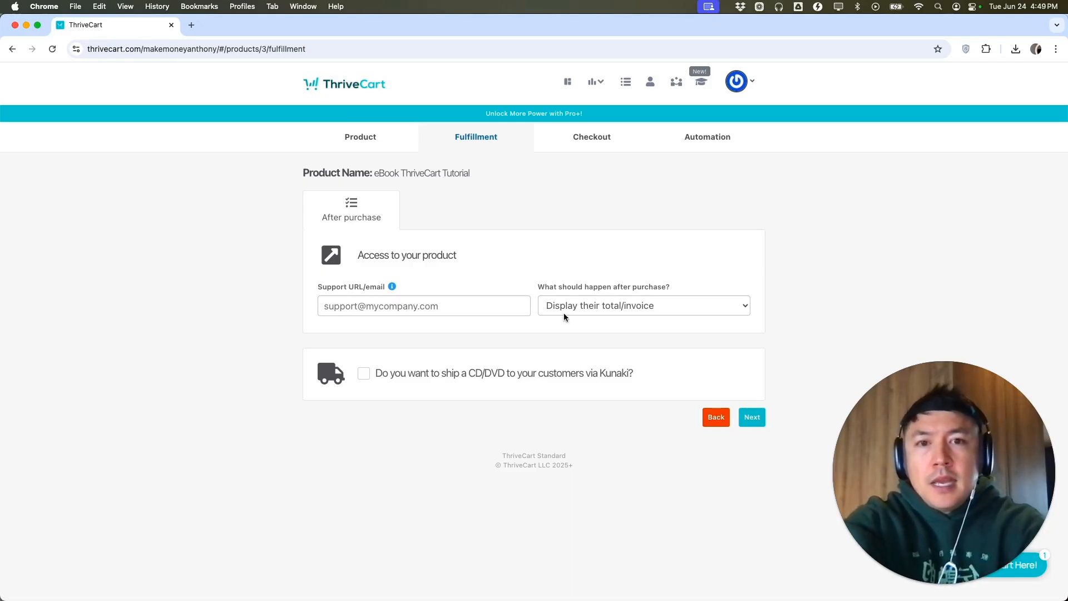
Step: Choose to send customers to a URL after purchase and paste the ebook's Dropbox link as the success URL
click(608, 308)
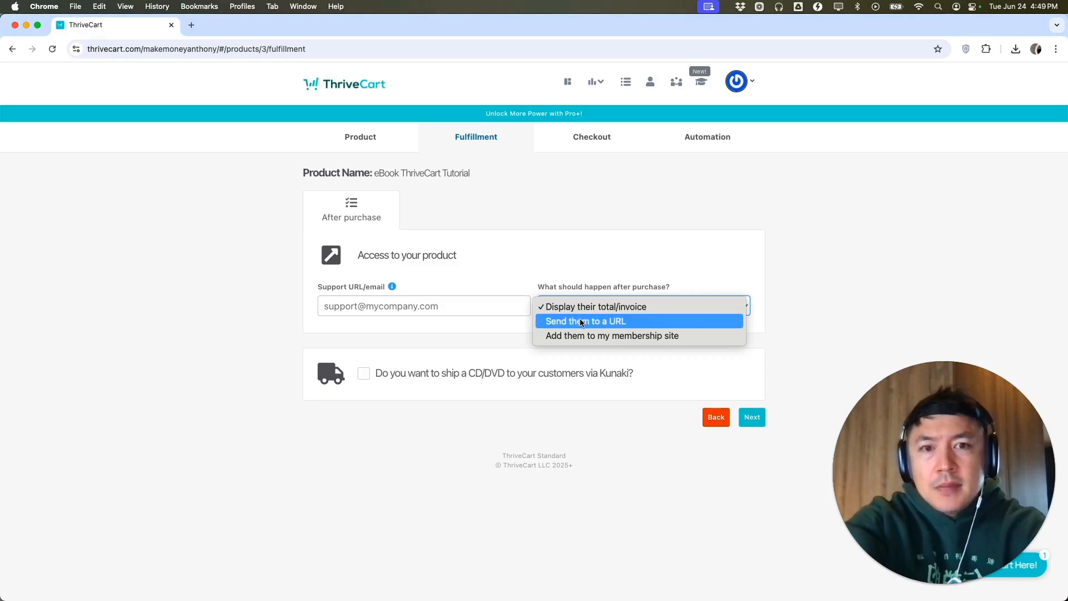
click(601, 321)
click(348, 358)
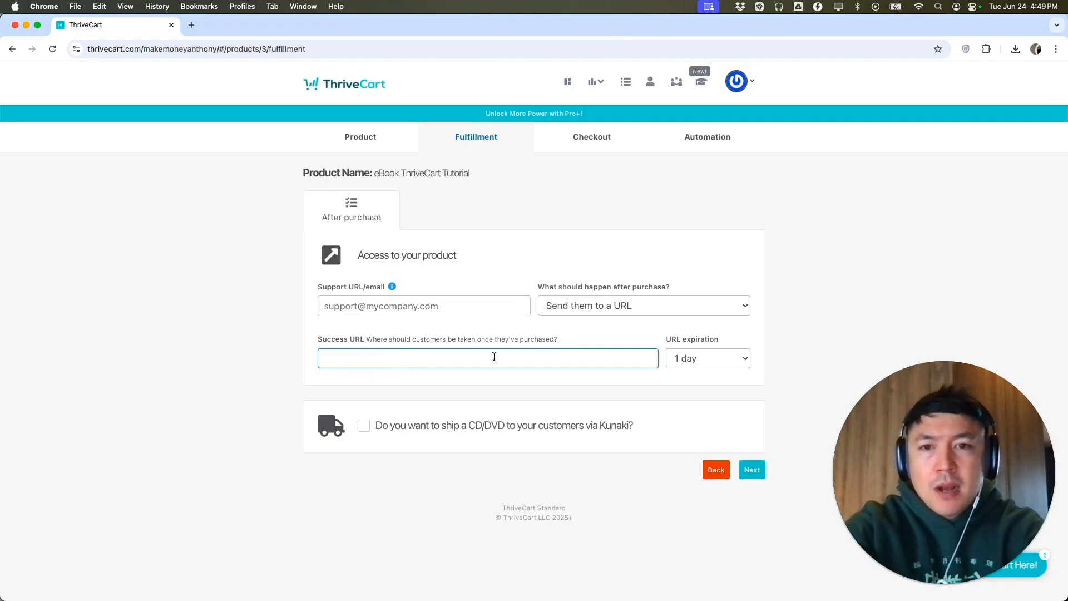
click(364, 359)
key(super+v)
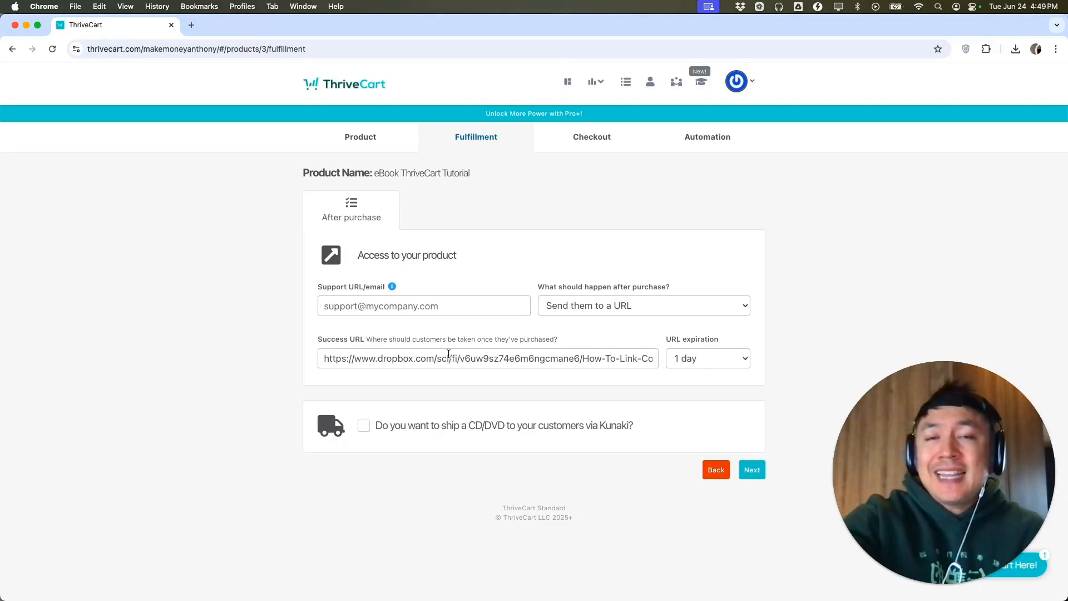
Step: Set the success URL's expiration to a week and continue to the checkout settings
click(745, 361)
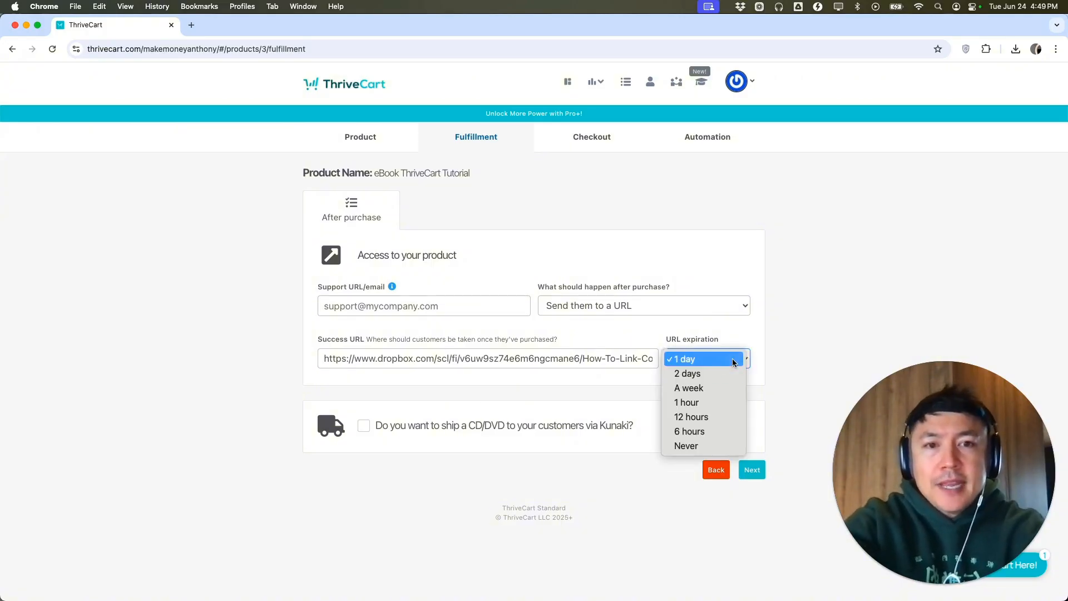
click(693, 388)
click(760, 341)
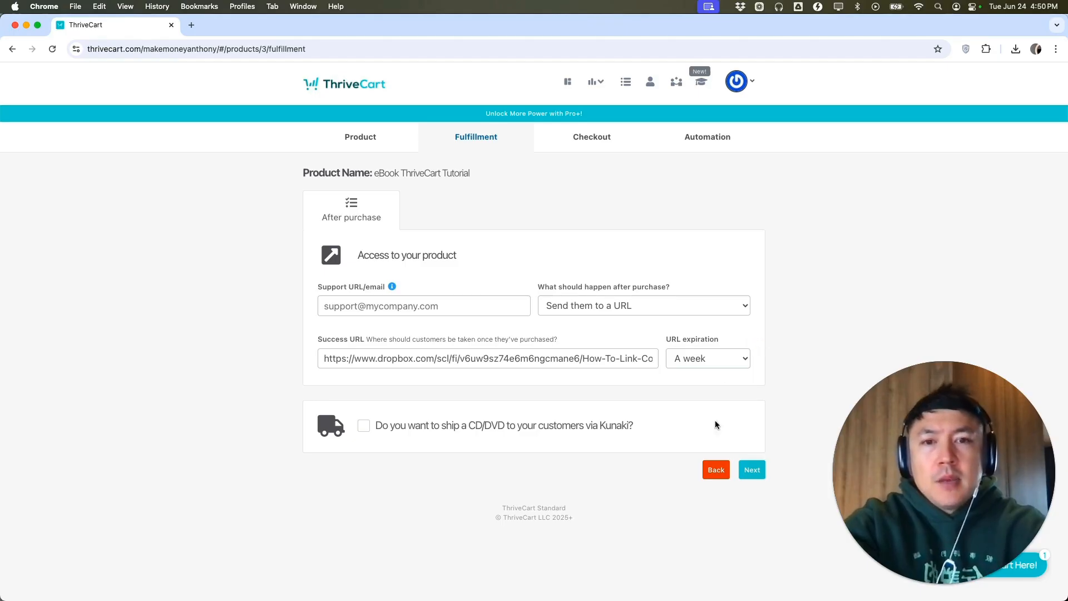
click(750, 471)
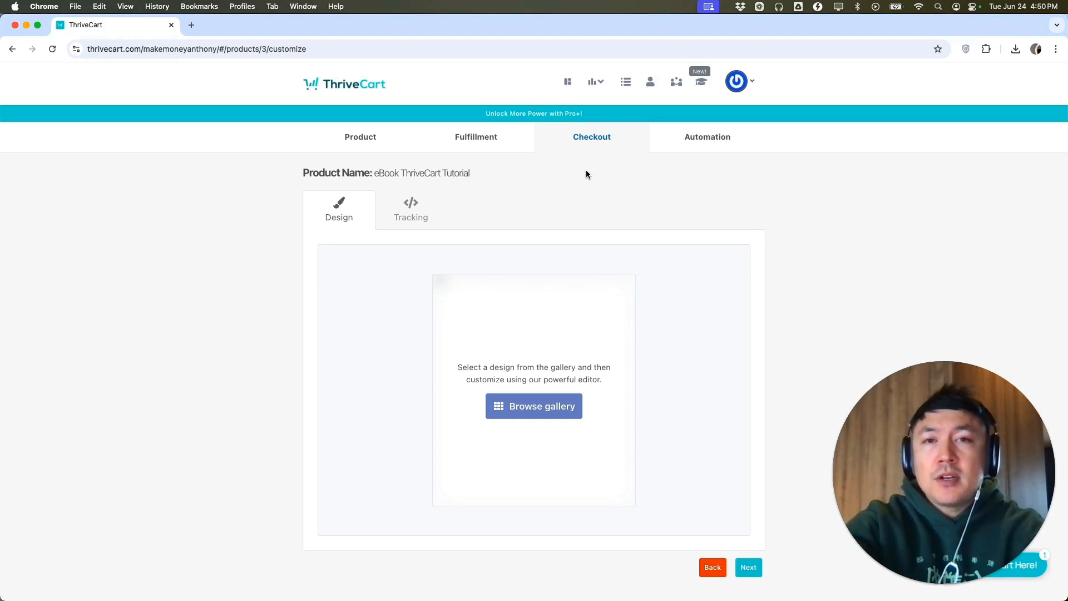
click(415, 209)
click(324, 291)
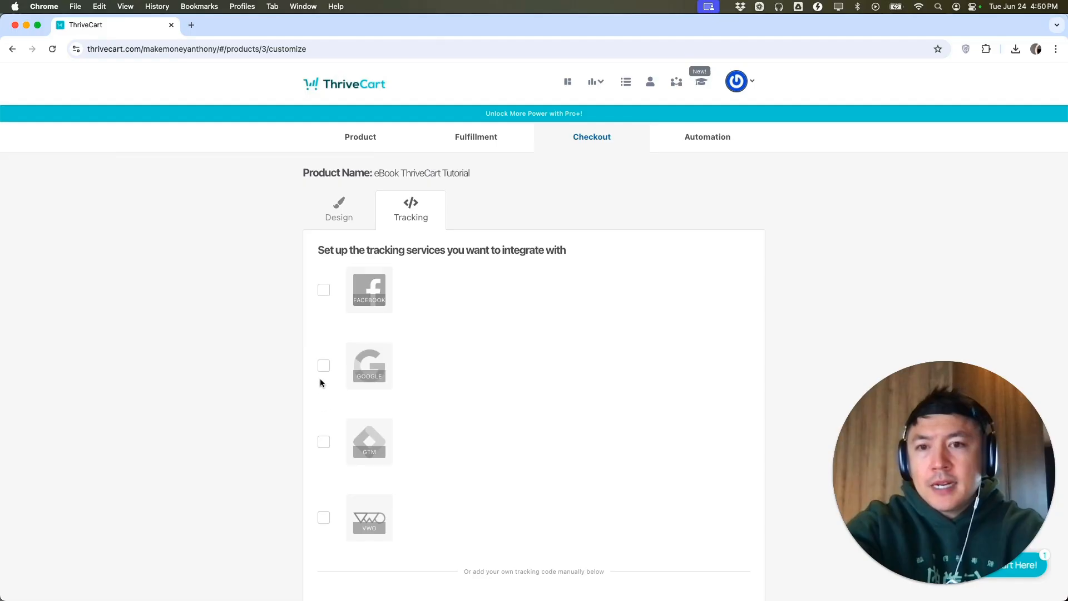
click(323, 365)
click(322, 365)
click(350, 216)
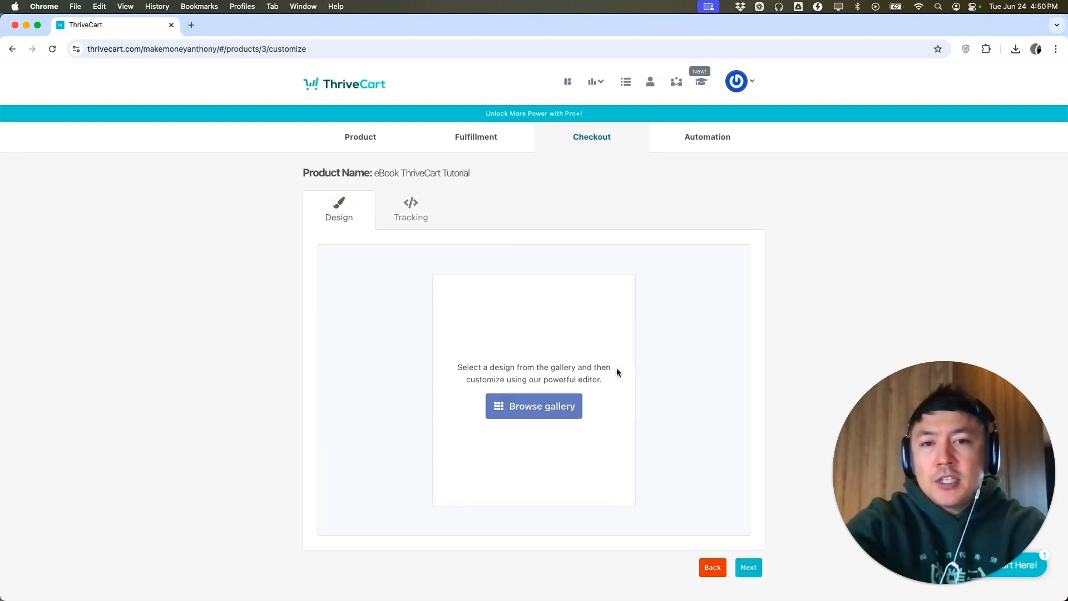
Step: Apply the last gallery template before the modal designs, a checkout form with a product summary beside it, as the checkout design
click(551, 414)
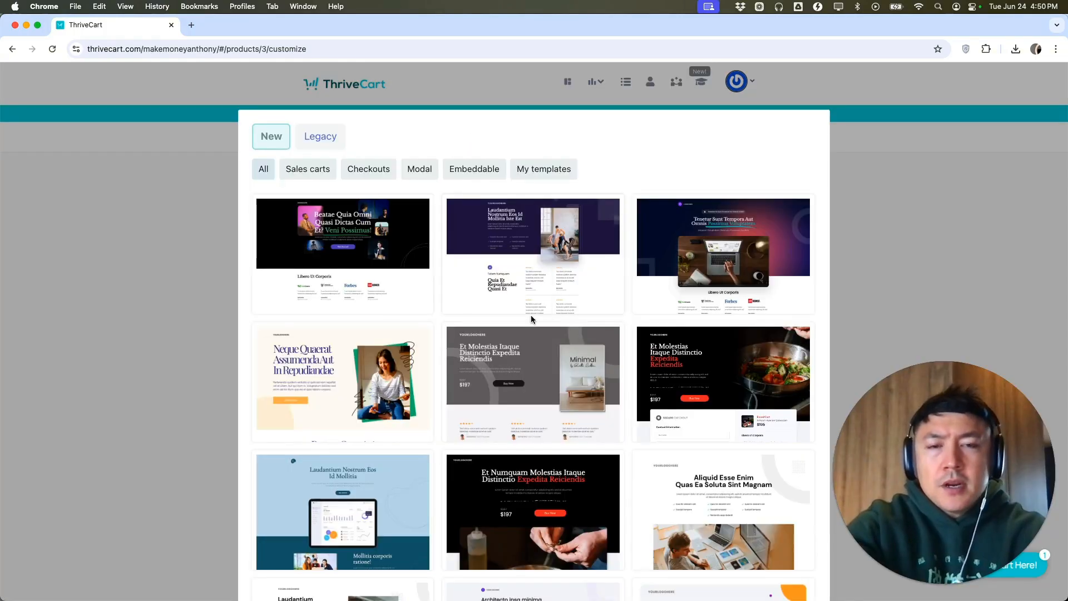
scroll(531, 315, down, 10)
scroll(533, 321, down, 3)
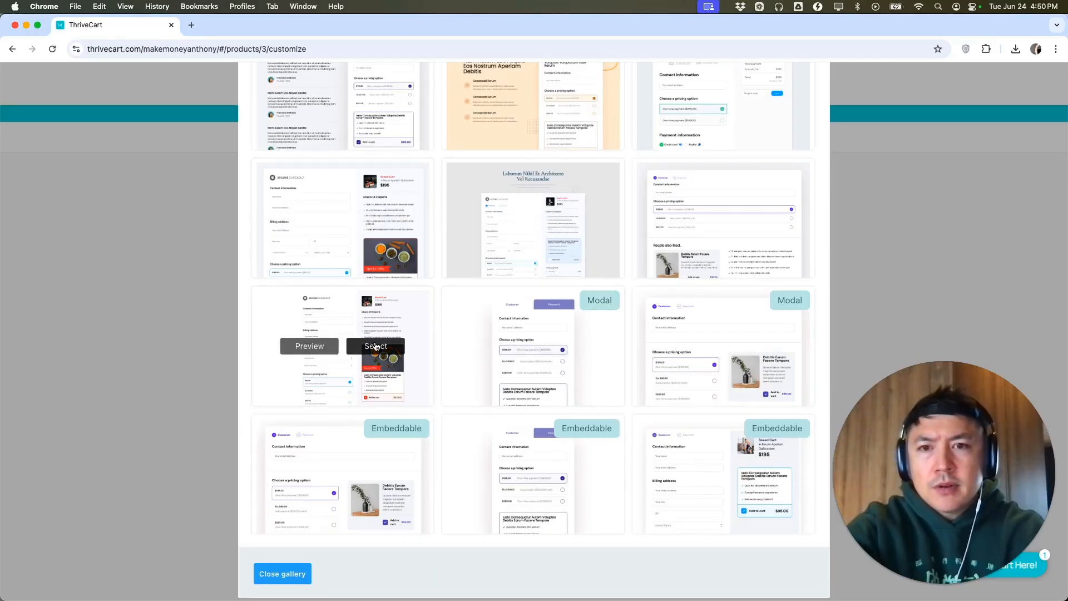
click(376, 346)
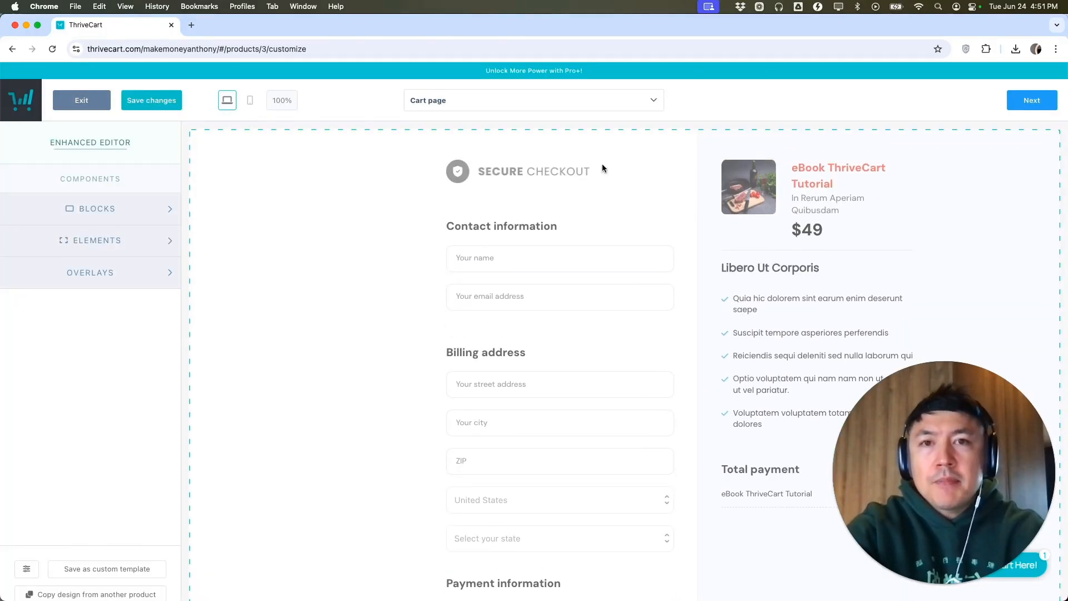
Step: Switch to editing the success page and replace its headline with "THANKS FOR YOUR MONEY"
click(521, 108)
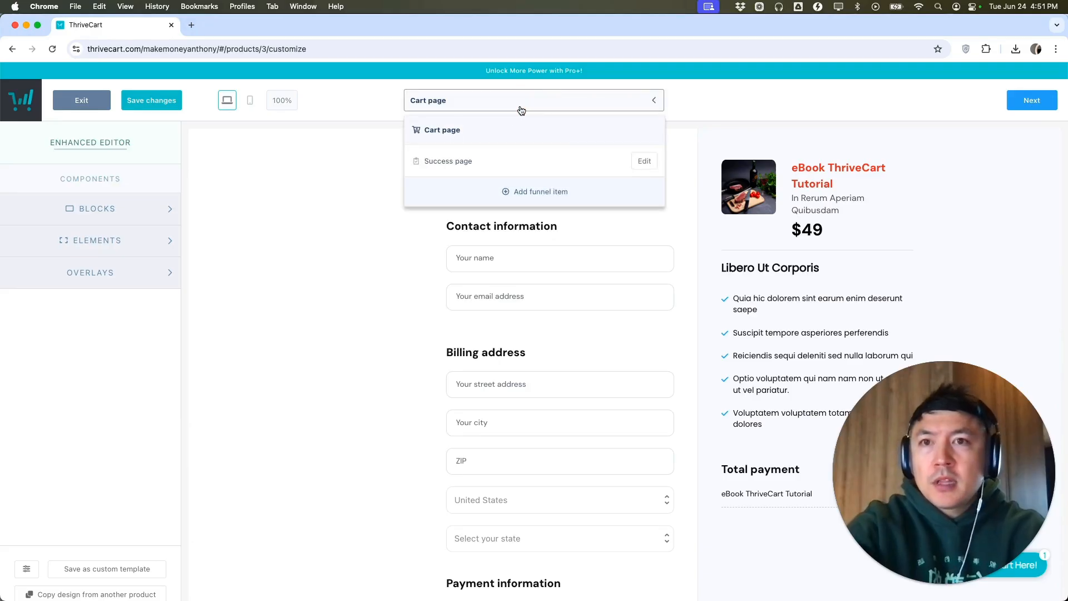
click(457, 167)
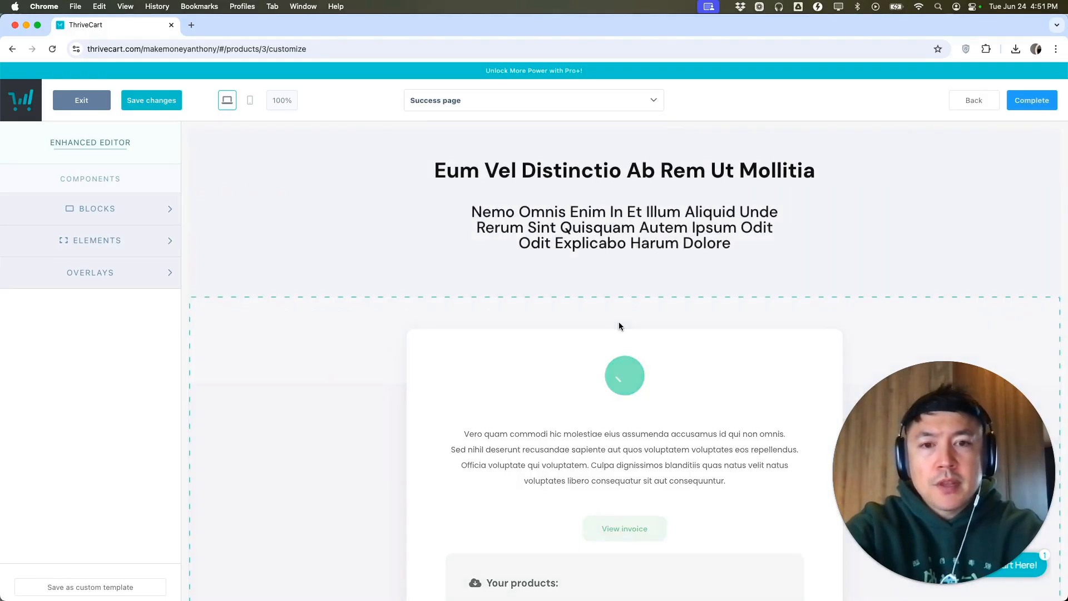
scroll(618, 326, down, 3)
scroll(566, 482, up, 3)
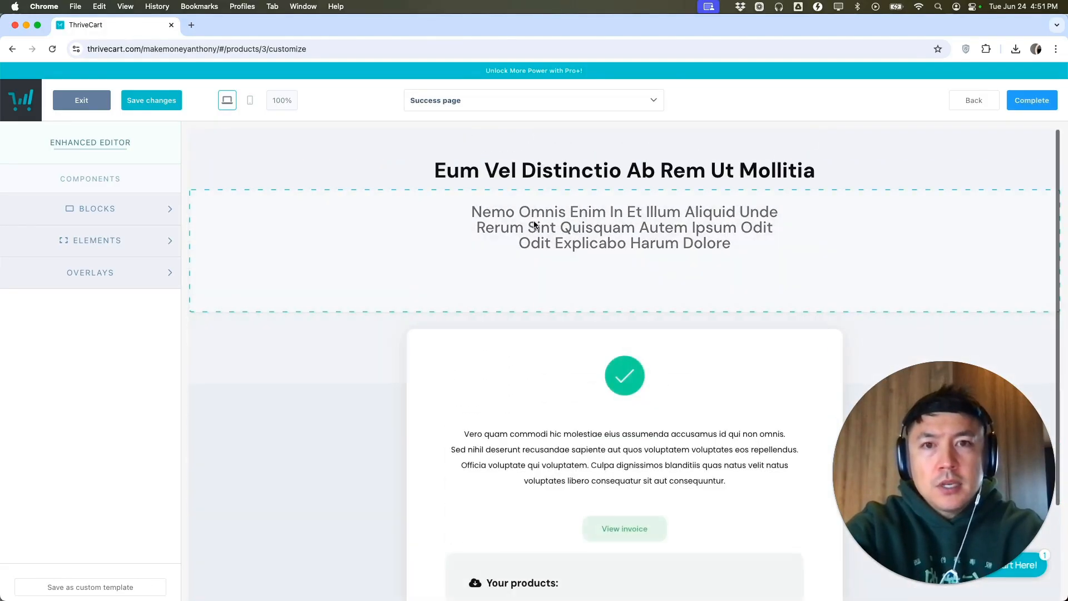
click(566, 175)
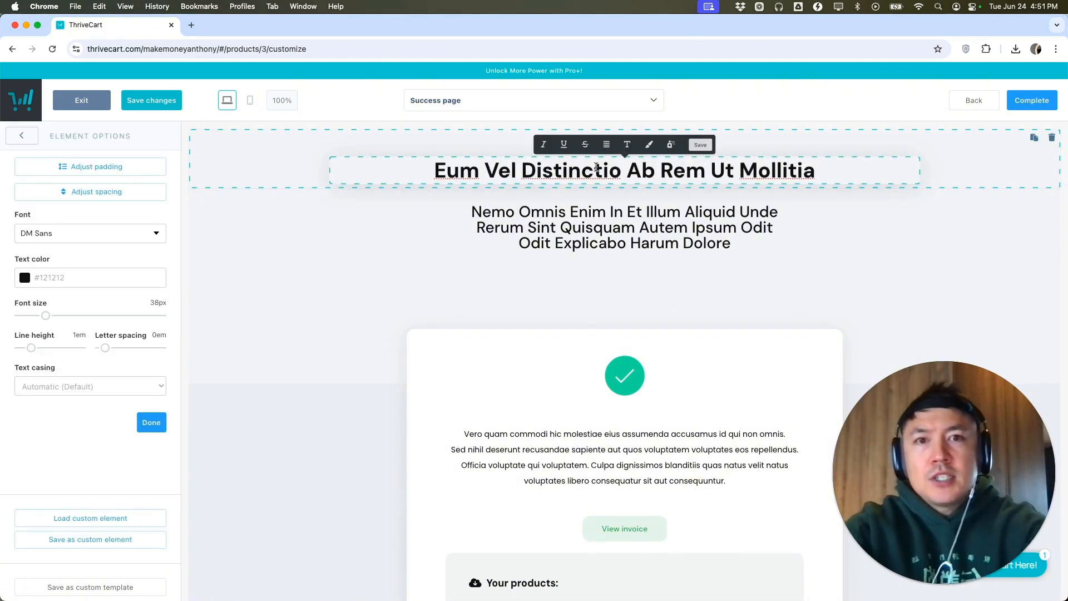
triple_click(590, 169)
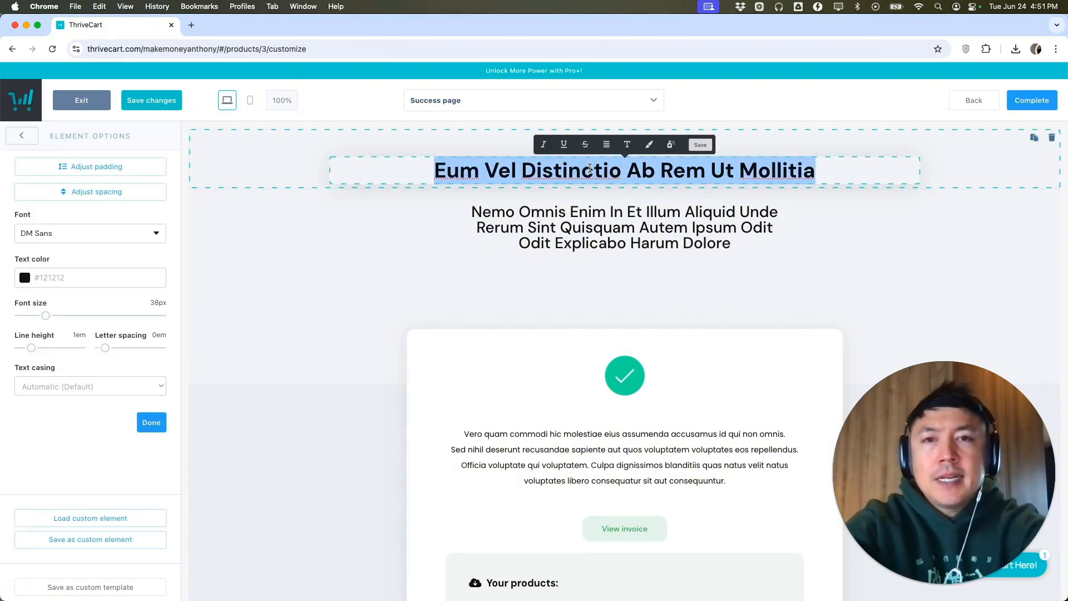
text(THANKS FOR YOUR MONEY)
Step: Replace the success page's subheading with "HERE IS YOUR EBOOK BELOW"
click(625, 240)
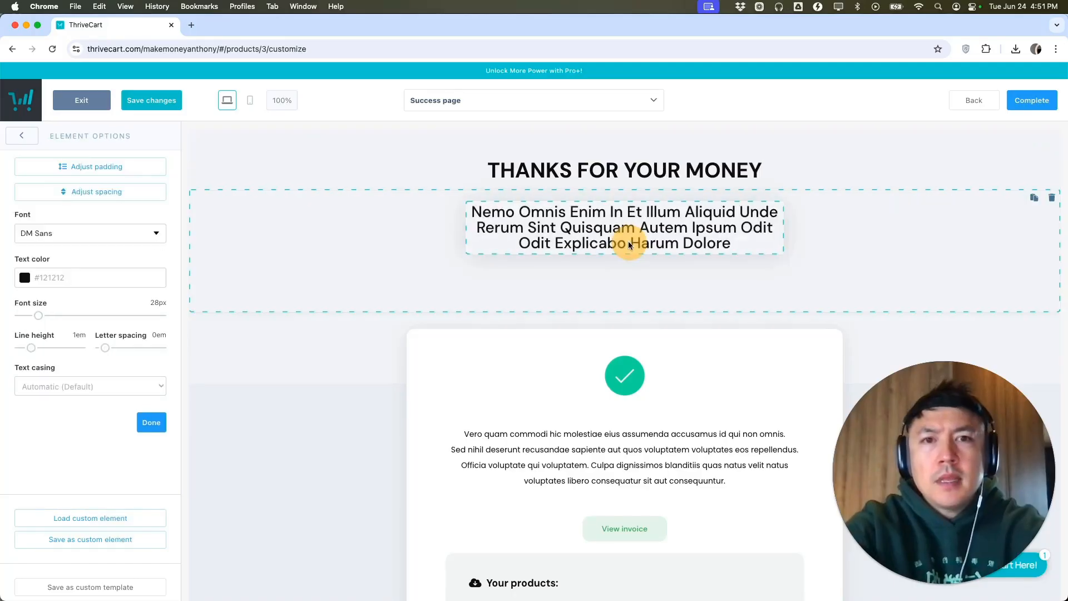
triple_click(624, 240)
text(HERE IS YOUR EBOOK BELOW)
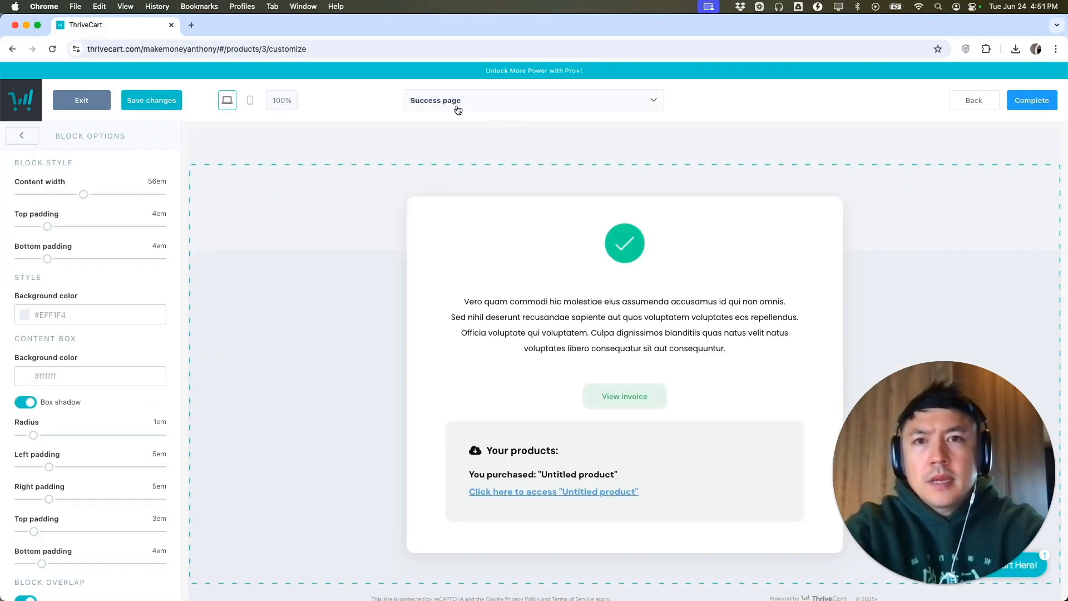
Step: Return to the cart page and change the first bullet of the product's feature list to "REALLY COOL EBOOK"
click(457, 105)
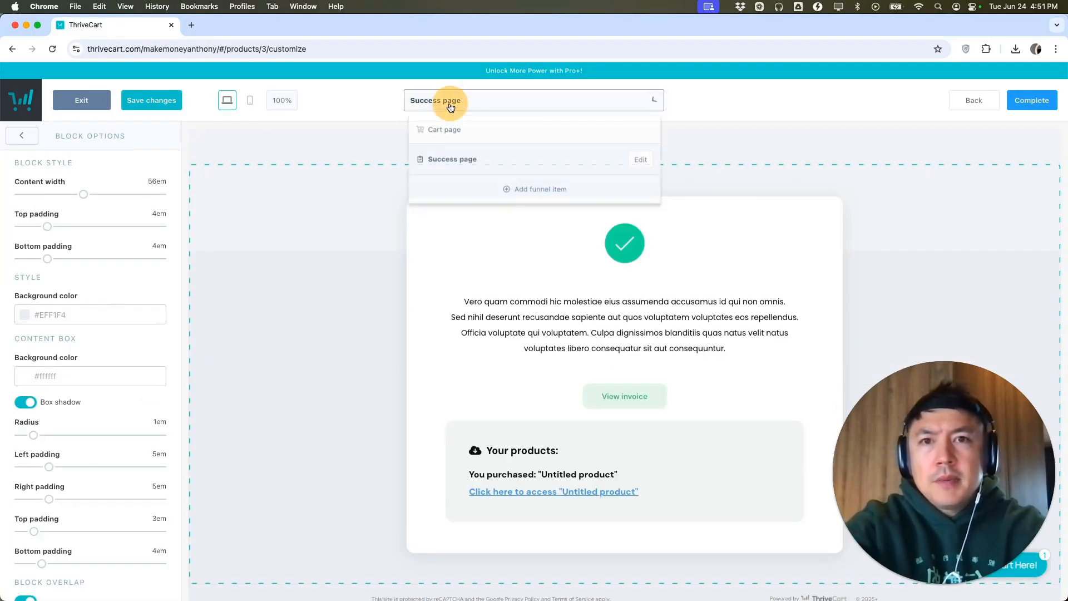
click(453, 129)
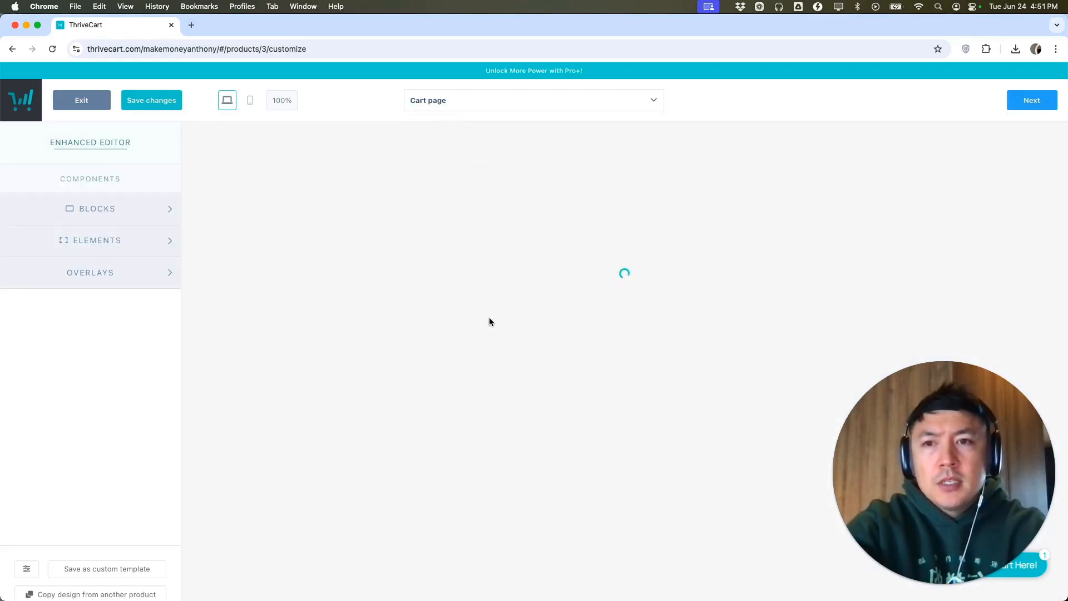
scroll(559, 301, down, 2)
scroll(604, 316, down, 3)
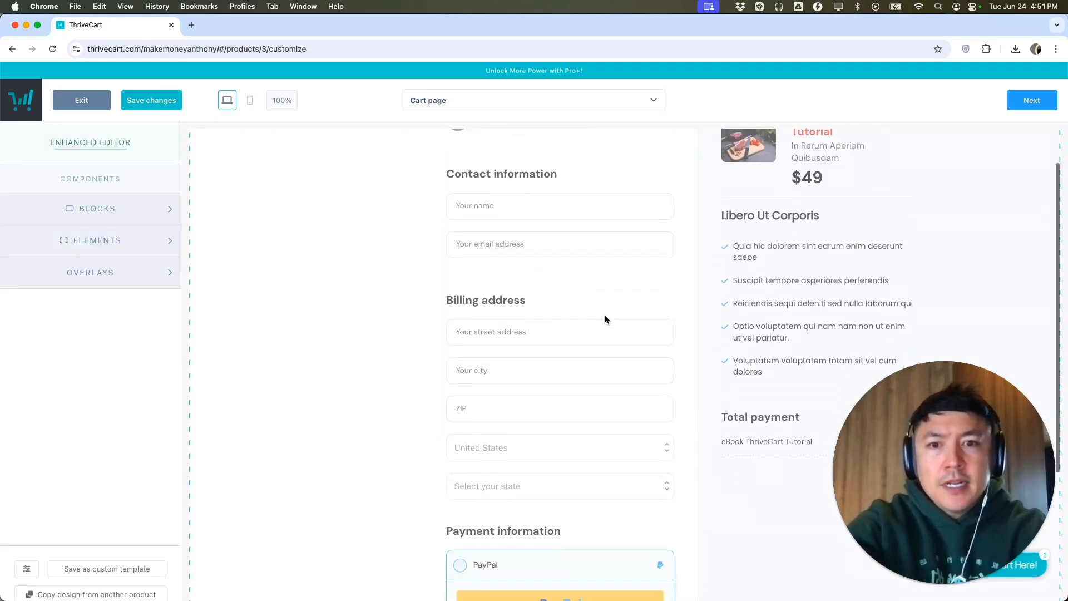
scroll(790, 260, up, 4)
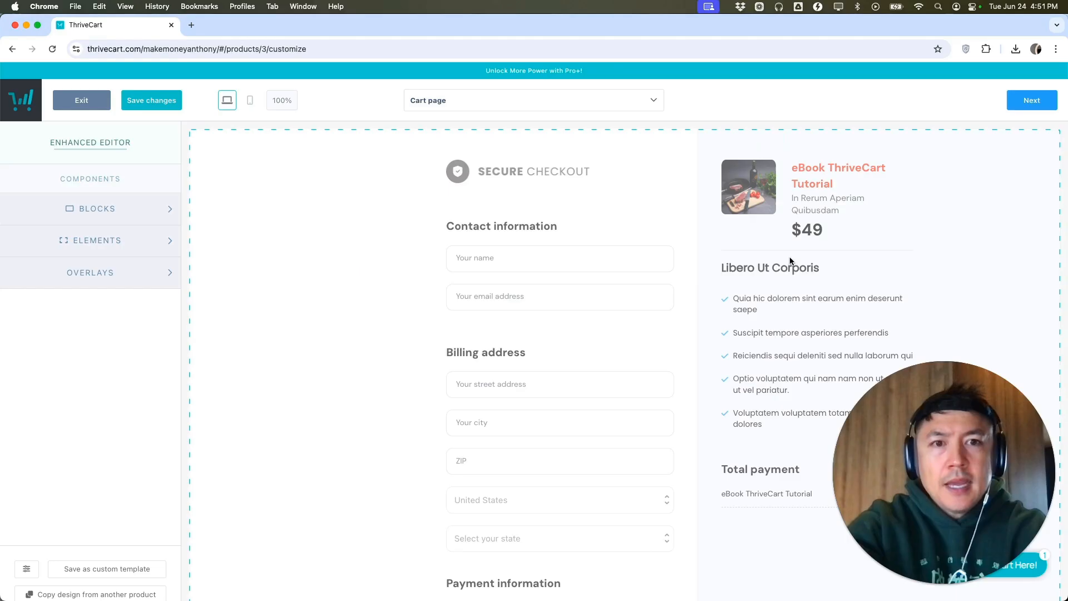
click(770, 294)
click(762, 300)
click(763, 423)
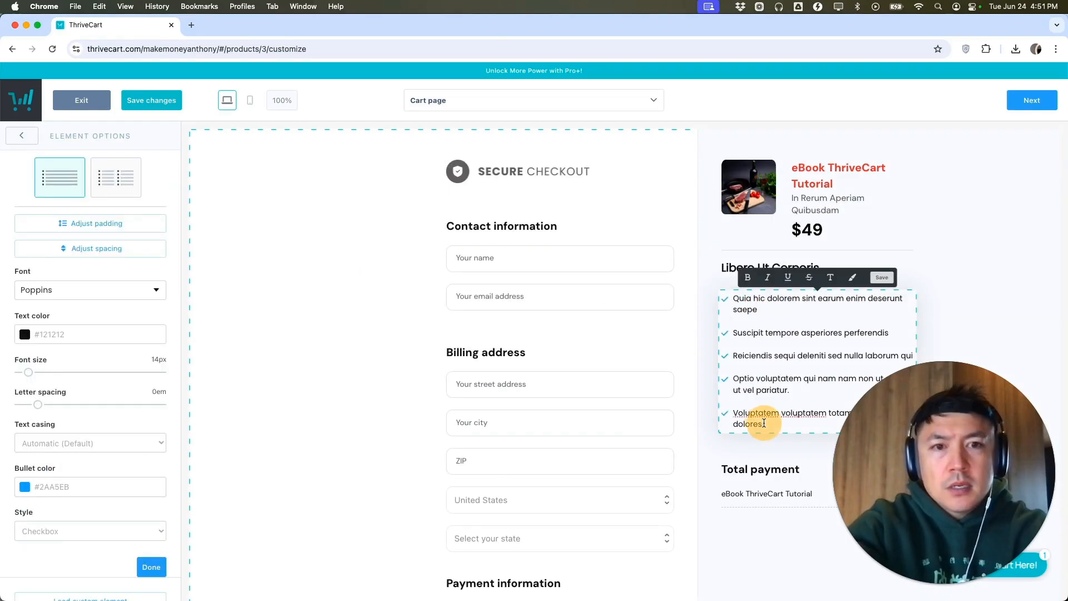
drag(762, 311, 732, 297)
text(REALLY COOL EBOOK)
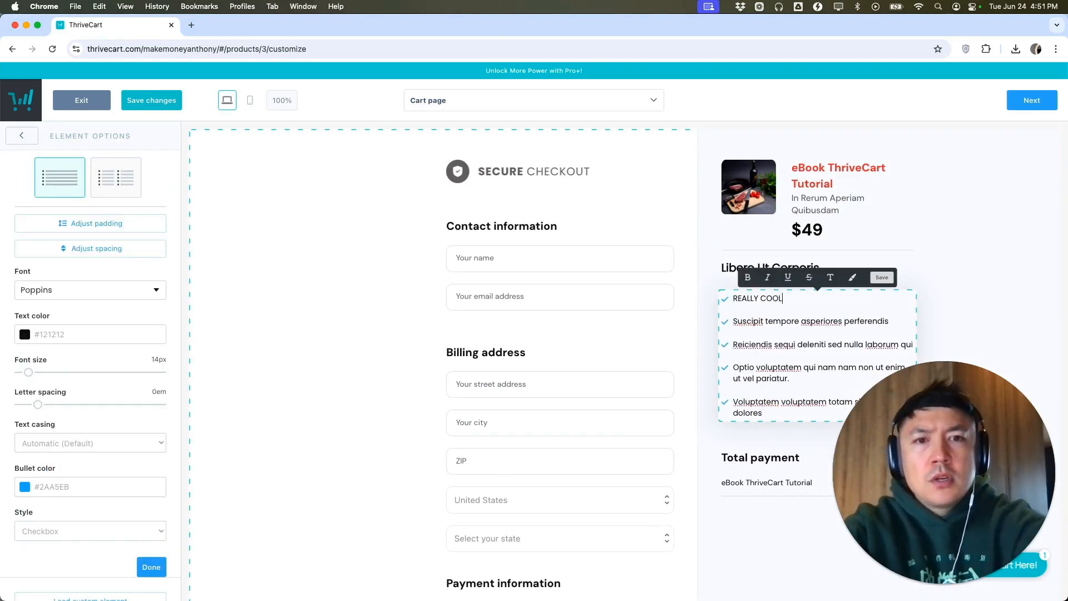
click(594, 212)
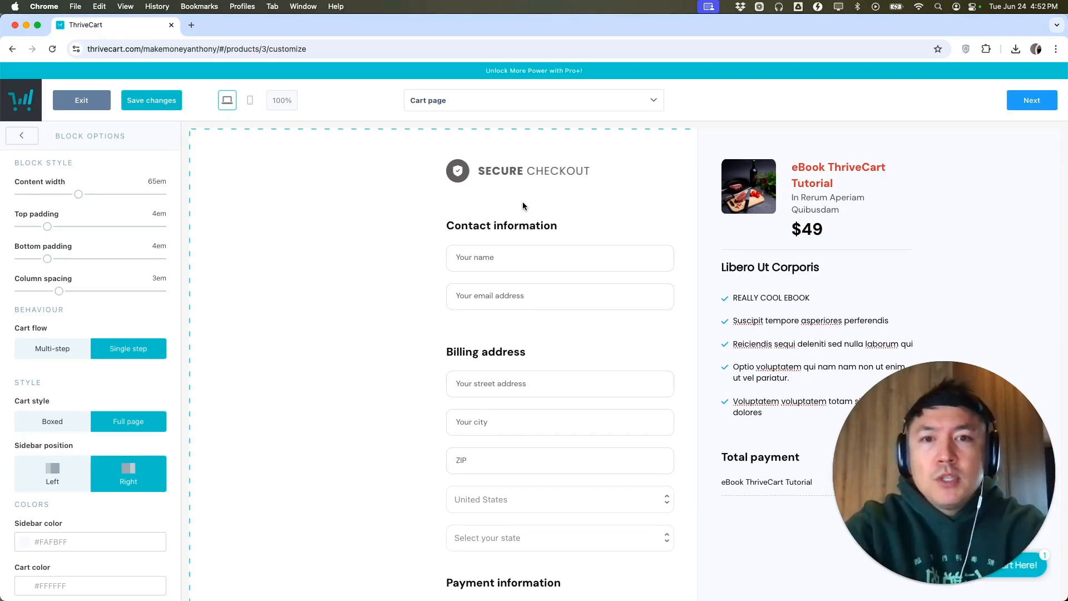
Step: Complete the cart and success page designs, skip the automation rules, and save the product to get its checkout URL
click(1025, 105)
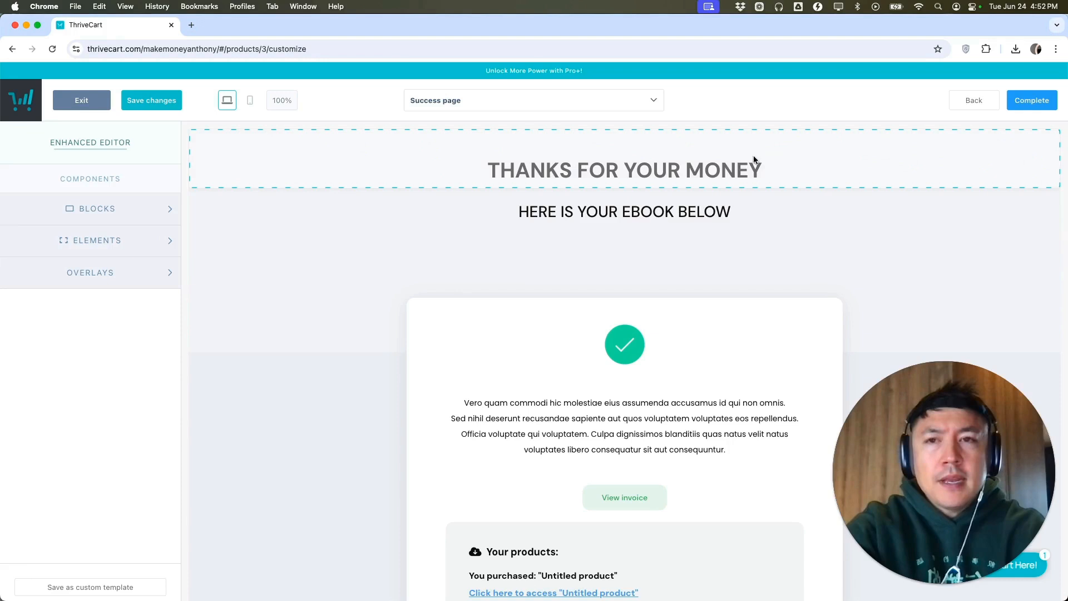
click(1032, 100)
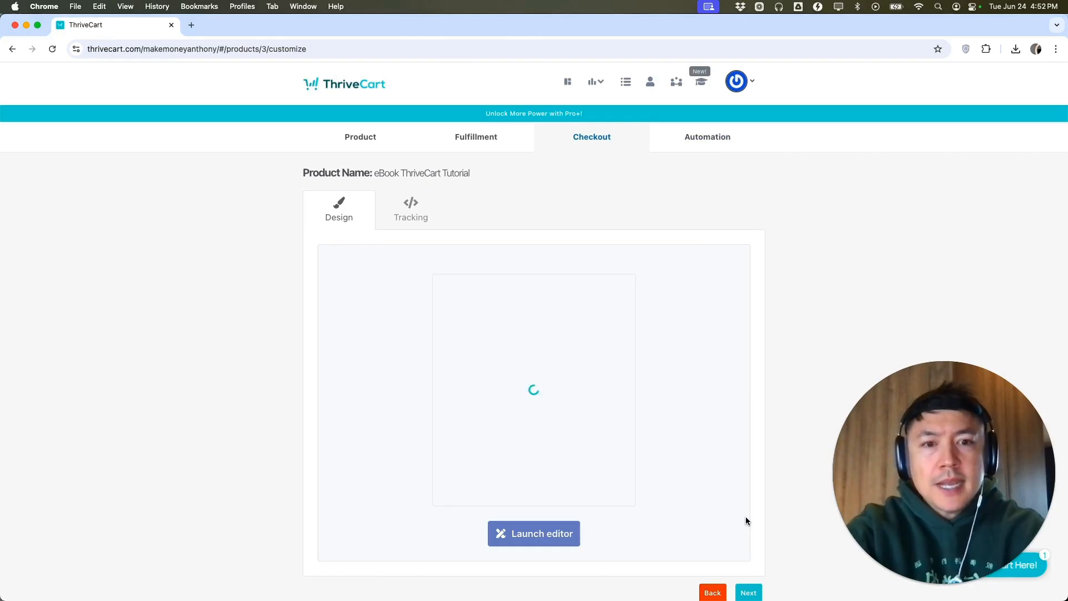
scroll(746, 520, down, 2)
click(746, 534)
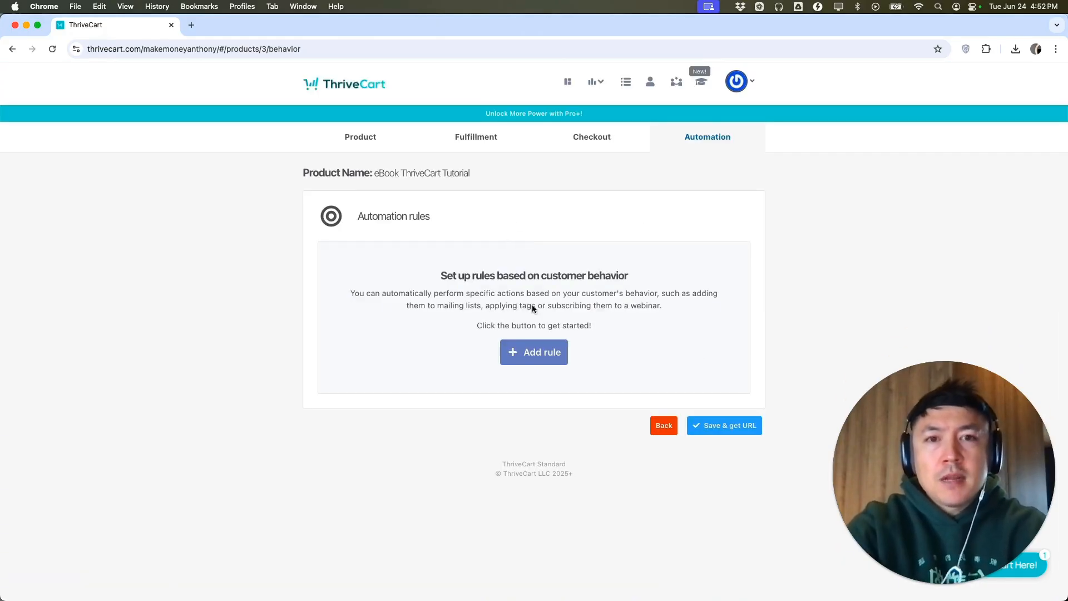
click(712, 429)
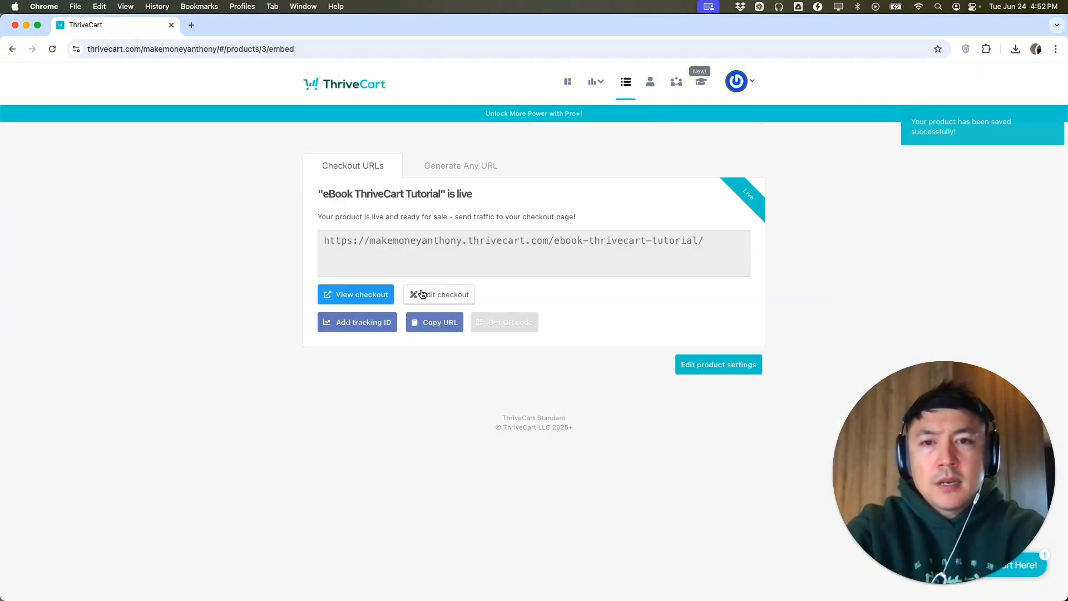
Step: Copy the product's checkout URL and review the live checkout page in a new tab, including its payment options
click(436, 325)
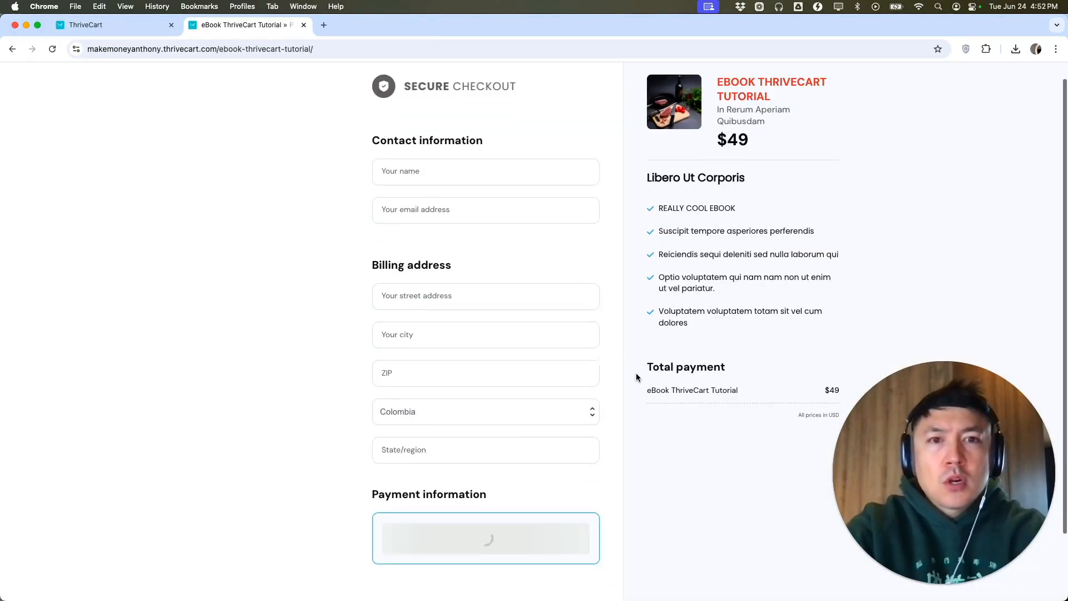
scroll(628, 342, down, 3)
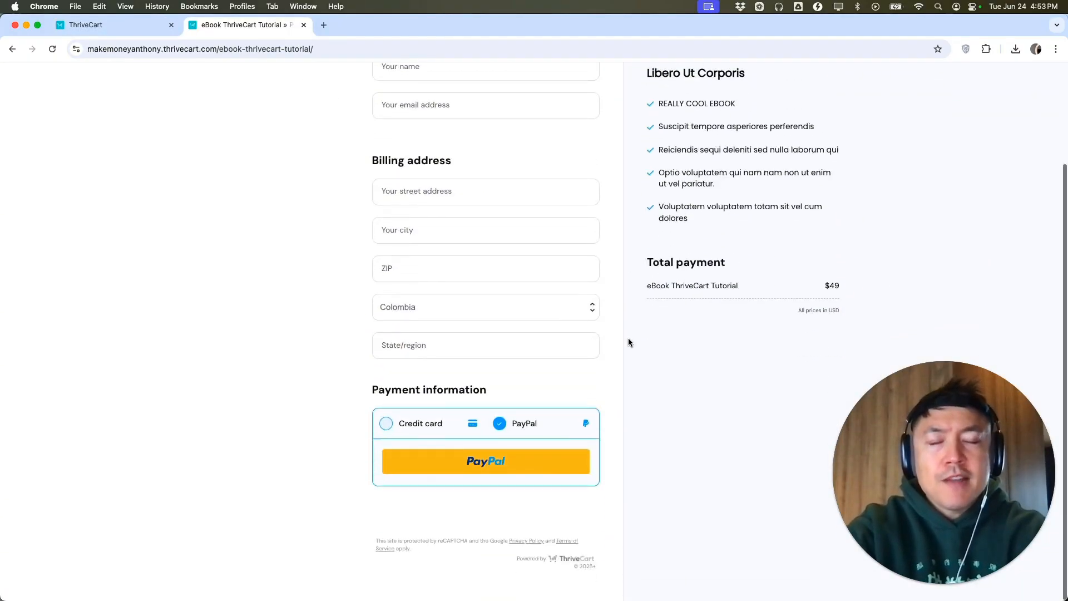
scroll(629, 342, up, 4)
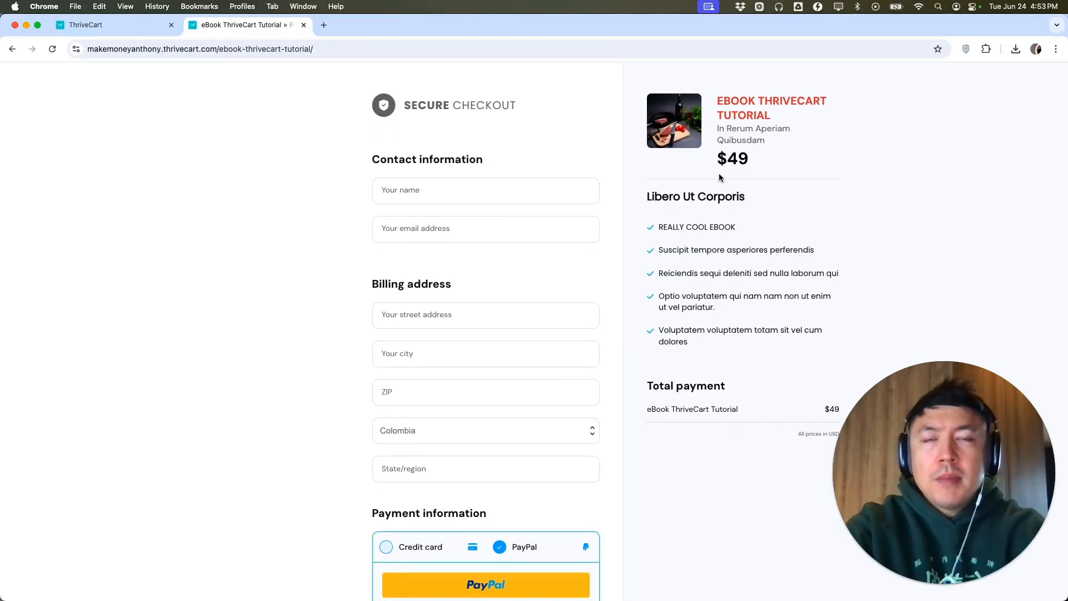